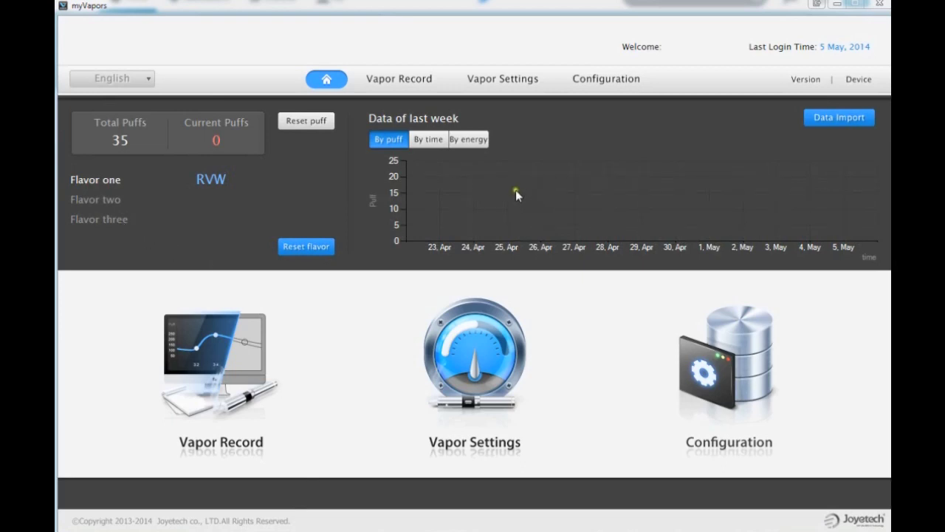
Review last week's data by time and by energy, and inspect the daily puff bar in the vapor record.
left_click(422, 141)
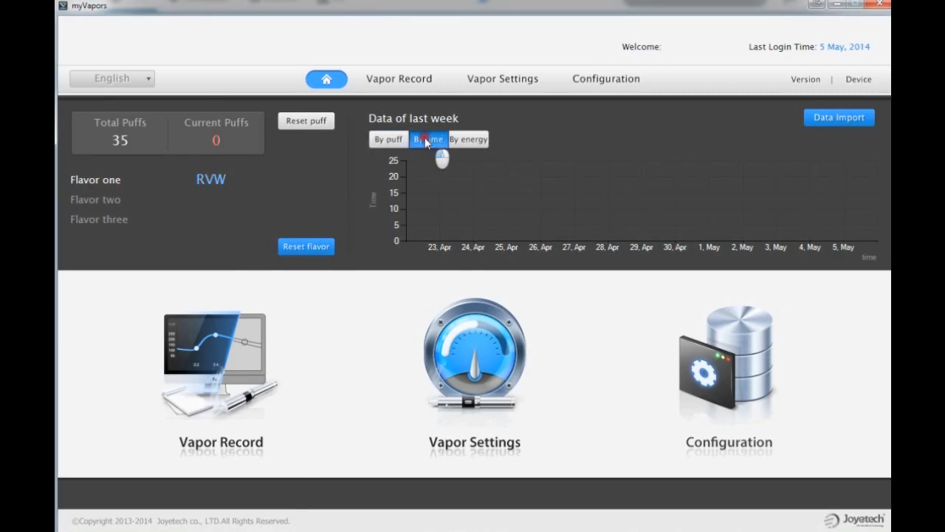
left_click(476, 140)
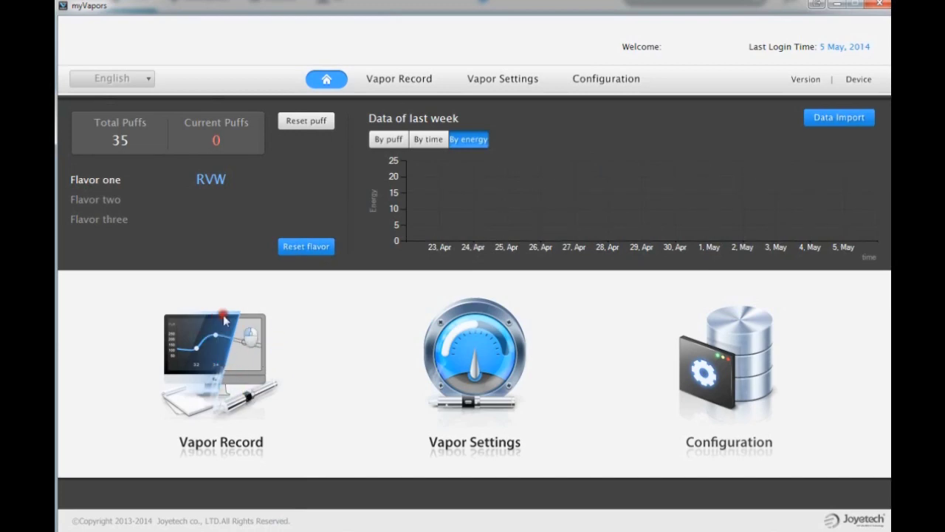
left_click(226, 352)
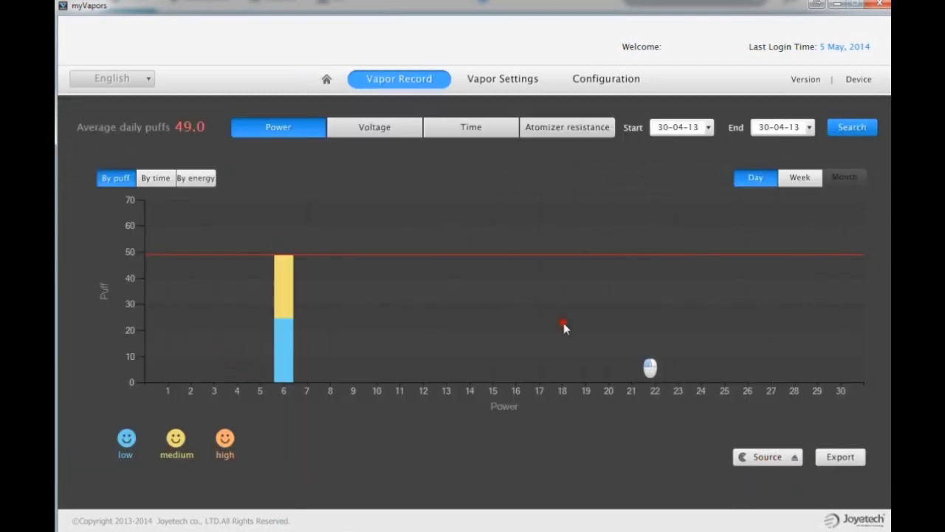
mouse_move(279, 286)
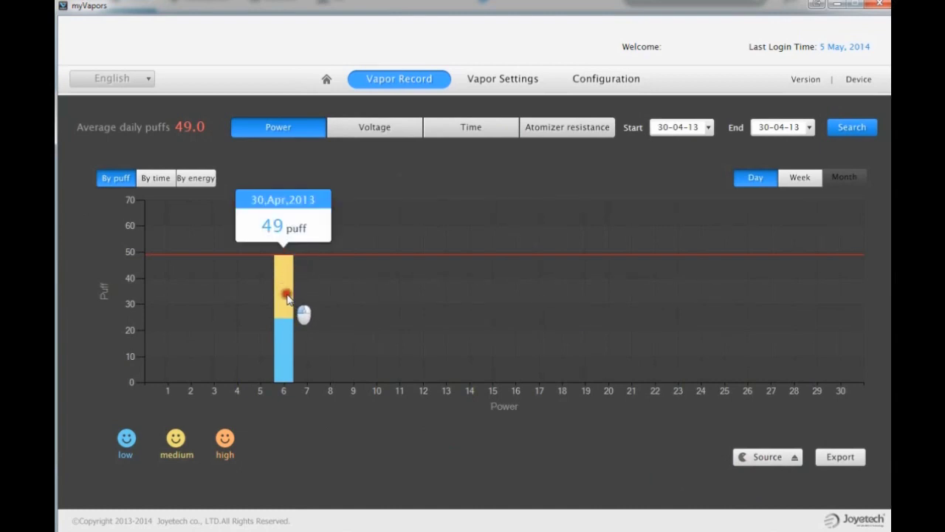
Limit the vapor record's data source to the first listed device ID and confirm the selection.
left_click(766, 458)
left_click(604, 322)
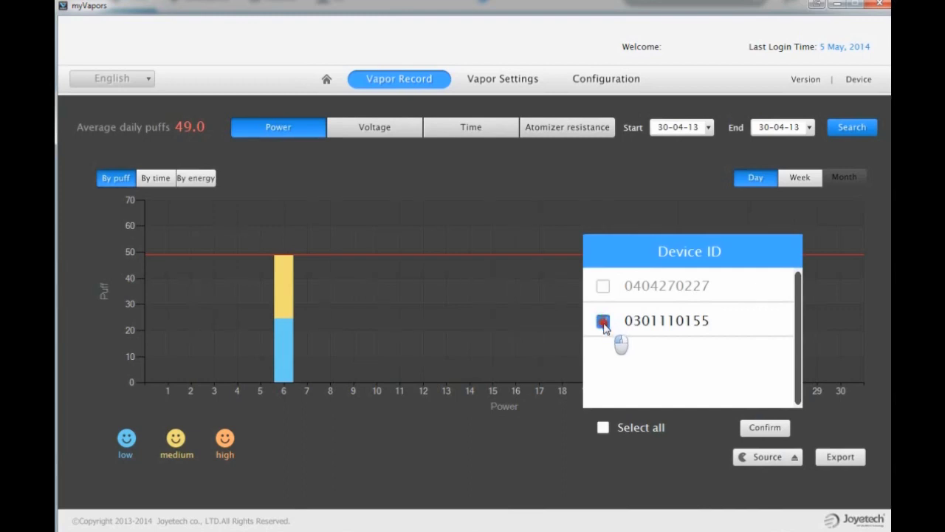
left_click(602, 286)
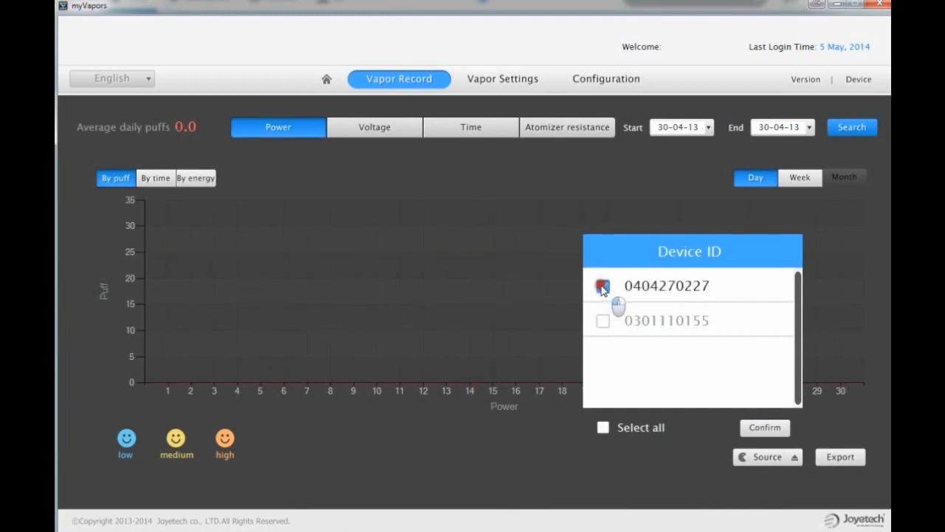
left_click(765, 428)
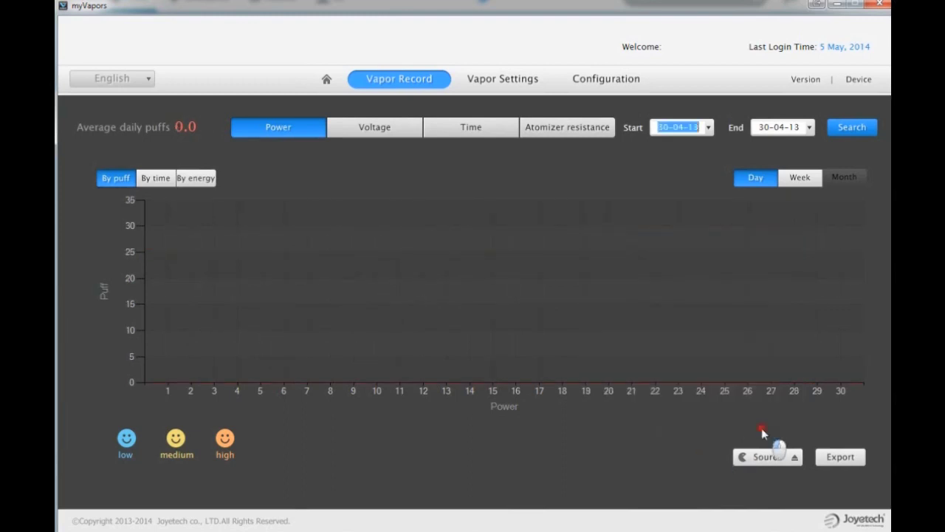
left_click(765, 457)
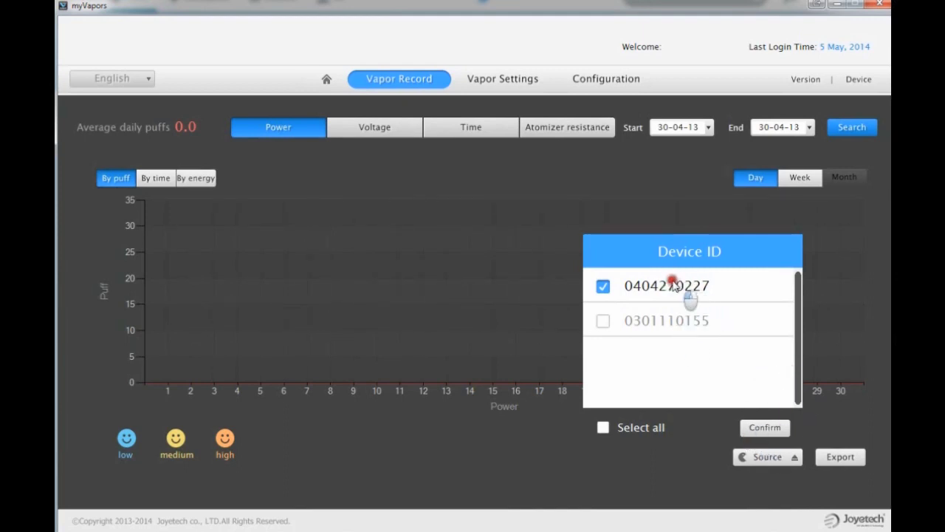
left_click(752, 428)
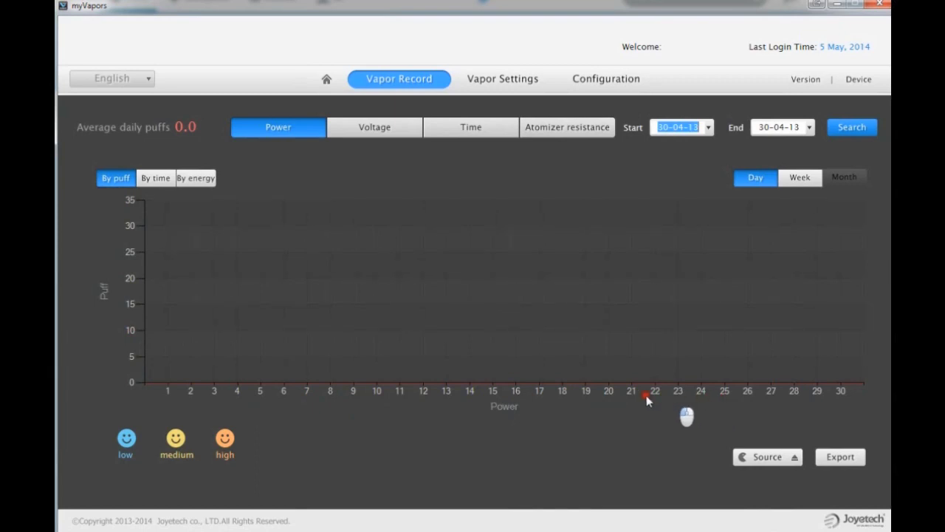
View the vapor record by voltage, time and atomizer resistance, showing the resistance chart by time and by energy.
left_click(370, 129)
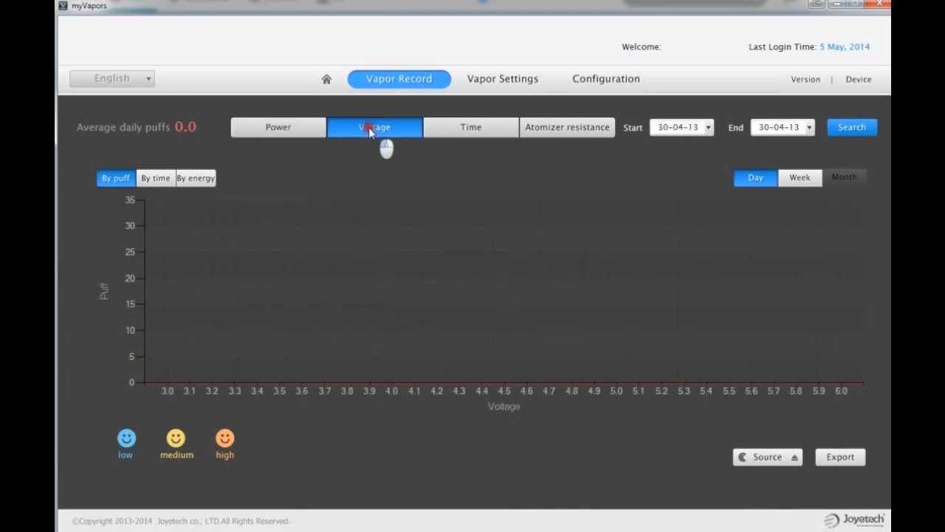
left_click(475, 128)
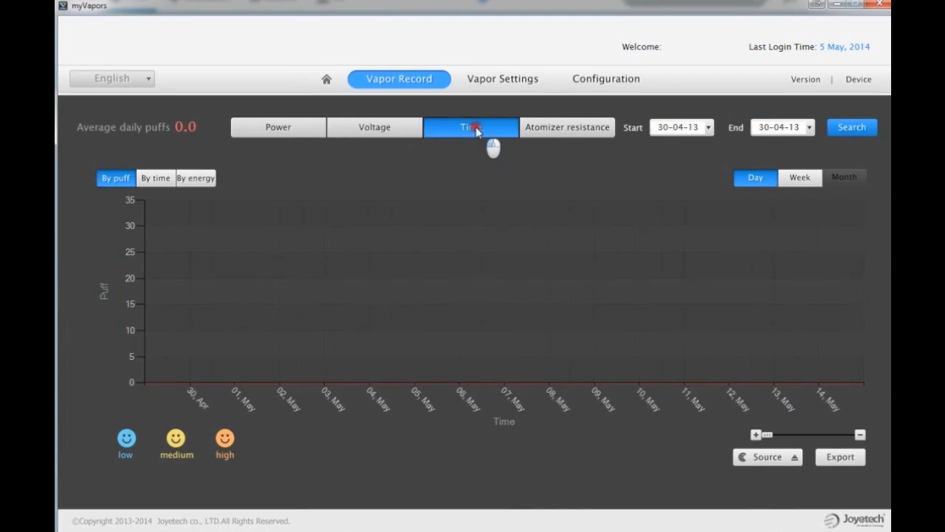
left_click(559, 127)
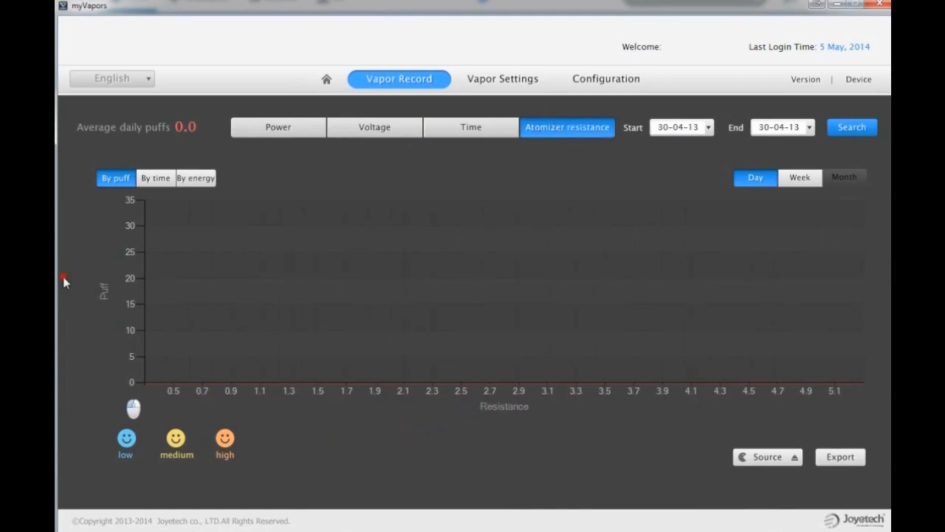
left_click(150, 179)
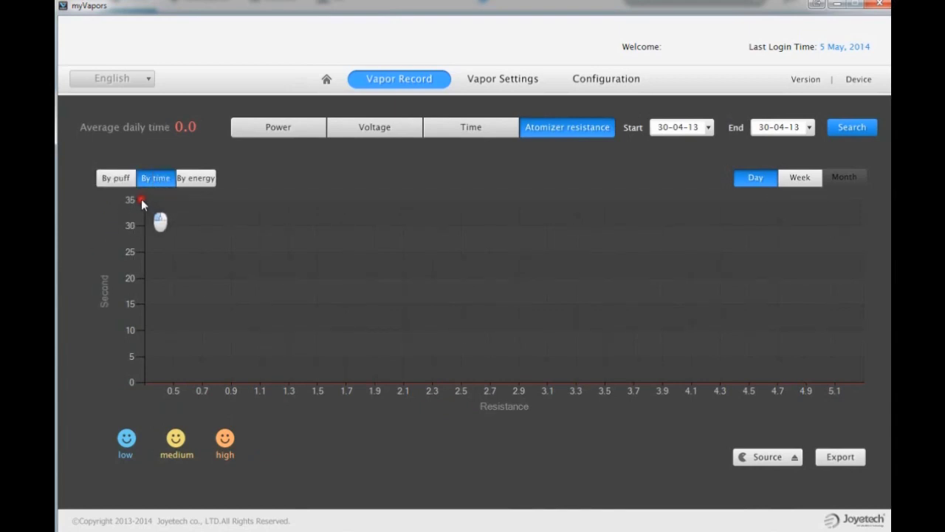
left_click(195, 178)
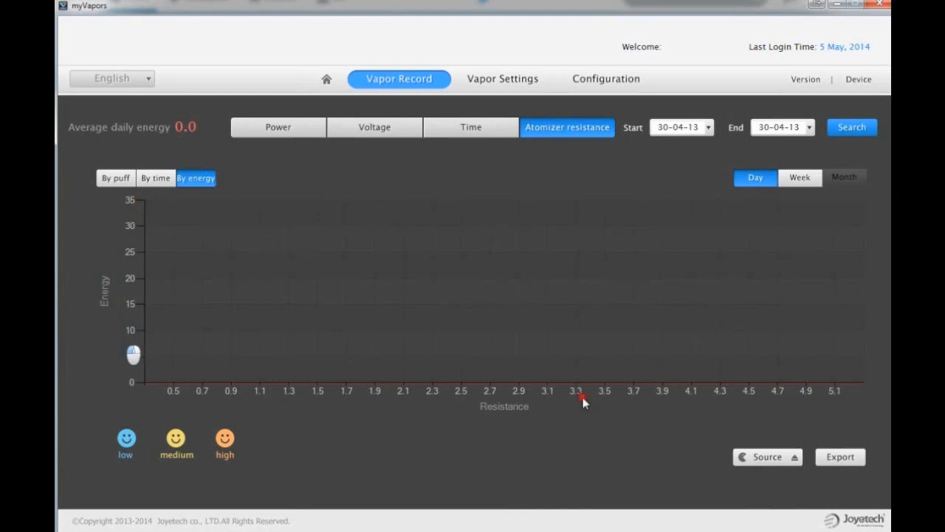
Set the start date of the vapor record search to 1 May 2014.
left_click(709, 126)
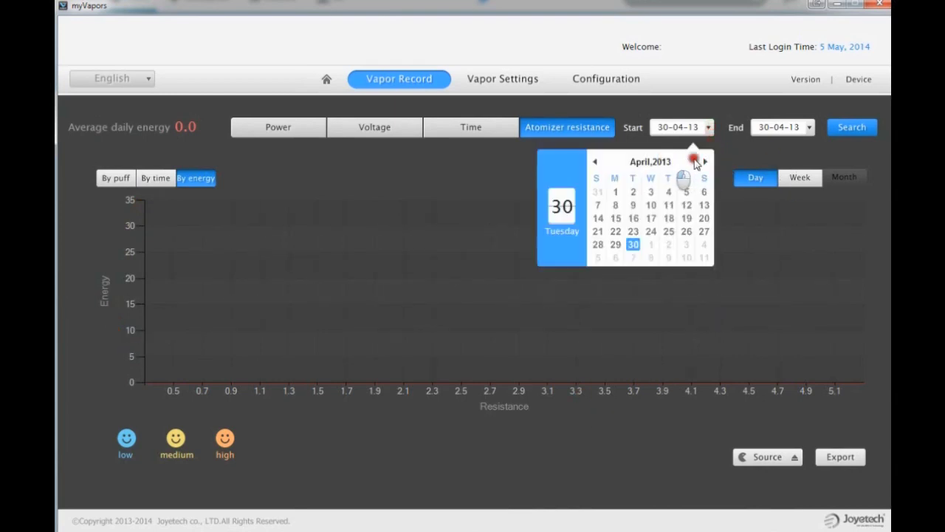
left_click(706, 161)
left_click(705, 161)
left_click(705, 161)
left_click(705, 161)
left_click(705, 161)
left_click(705, 161)
left_click(705, 161)
left_click(705, 161)
left_click(705, 161)
left_click(705, 161)
left_click(705, 161)
left_click(705, 161)
left_click(705, 161)
left_click(669, 191)
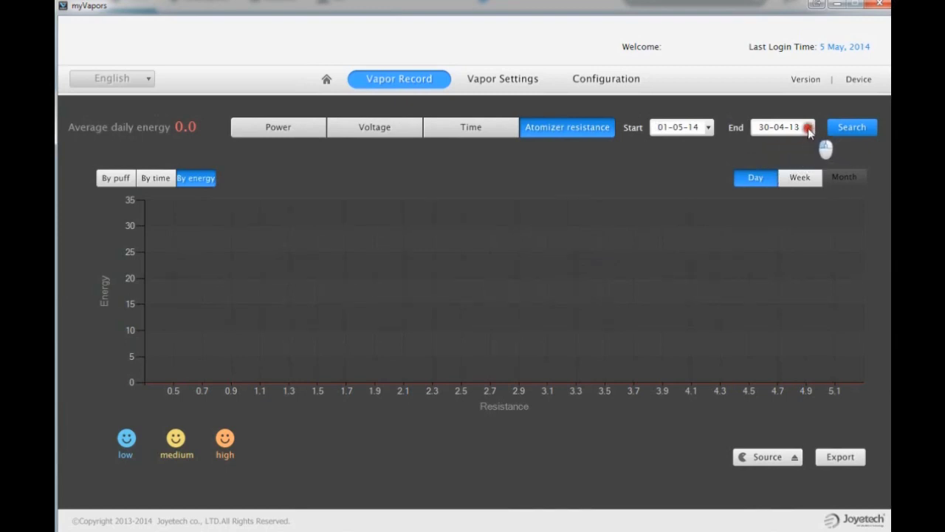
Set the end date to 5 May 2014 and search the vapor record for that period.
left_click(807, 130)
left_click(805, 161)
left_click(806, 161)
left_click(805, 160)
left_click(805, 161)
left_click(805, 161)
left_click(806, 161)
left_click(806, 160)
left_click(805, 161)
left_click(806, 161)
left_click(805, 161)
left_click(806, 161)
left_click(805, 161)
left_click(806, 161)
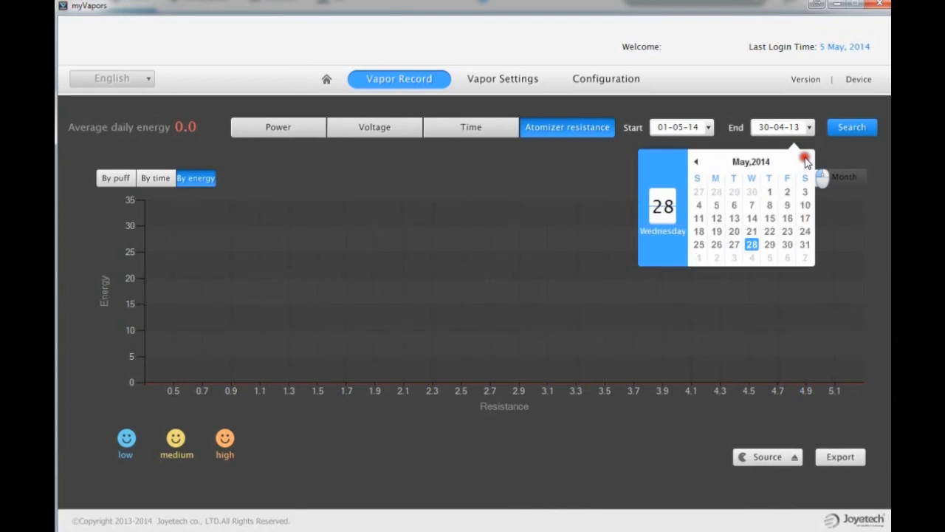
left_click(717, 206)
left_click(851, 127)
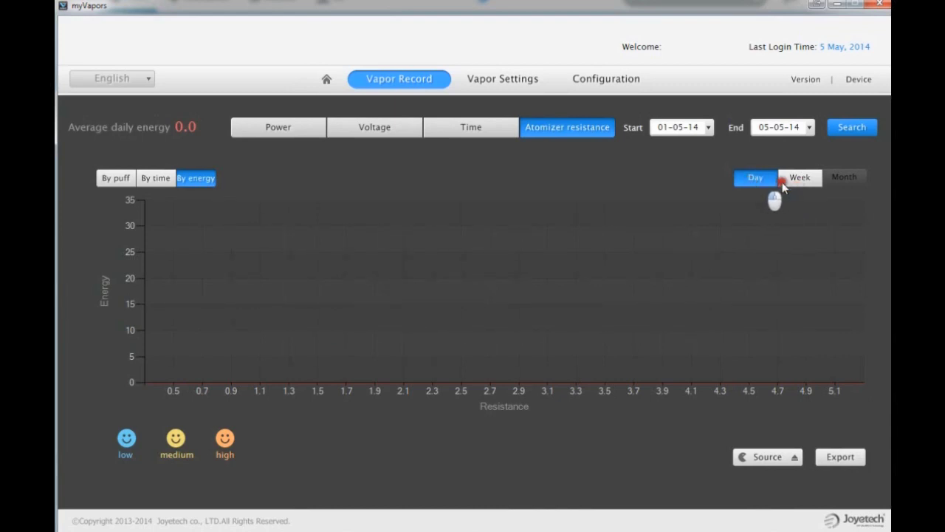
Switch the vapor record to the weekly view and try to export it.
left_click(803, 180)
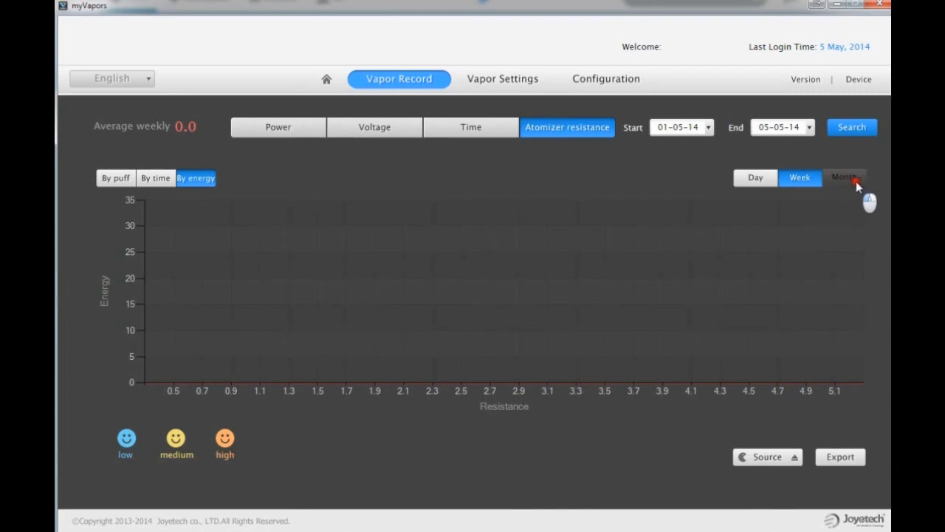
left_click(849, 458)
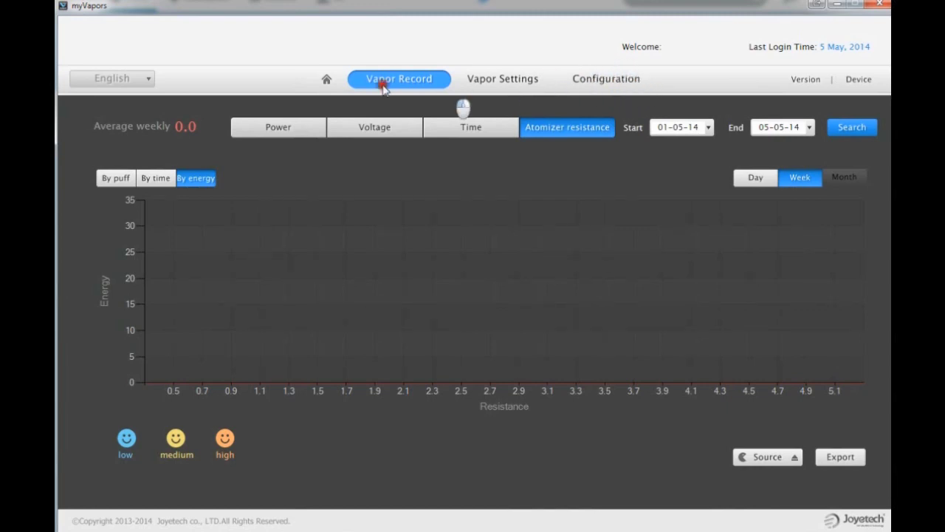
Open the device configuration, set a custom shutdown time of 15 min and save the change.
left_click(326, 80)
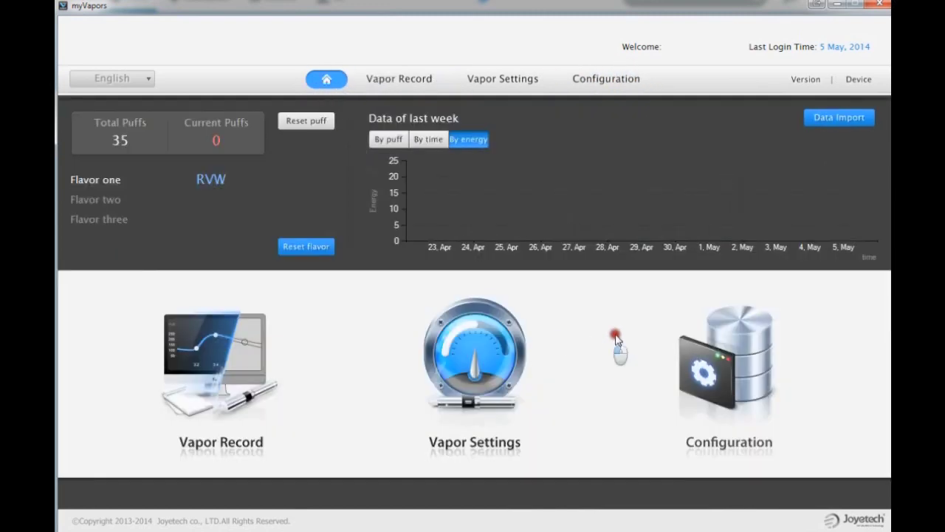
left_click(715, 362)
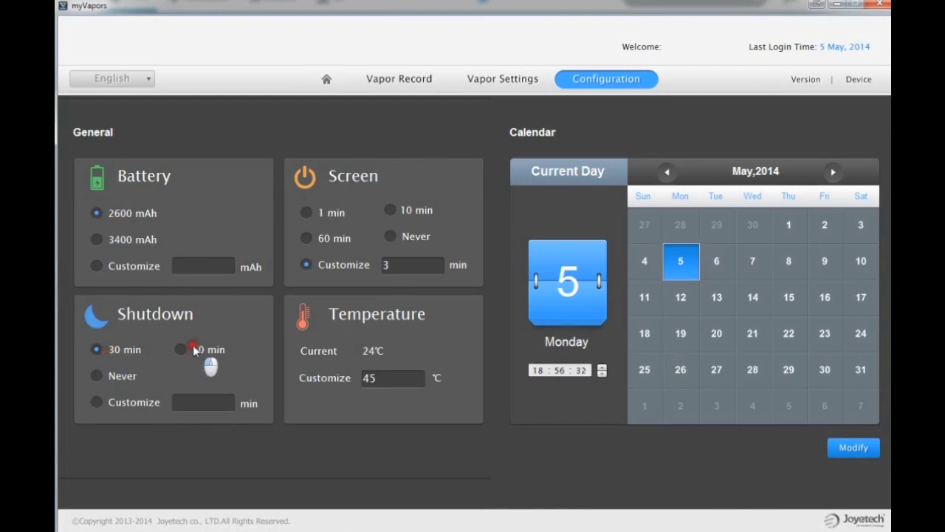
left_click(97, 403)
left_click(223, 402)
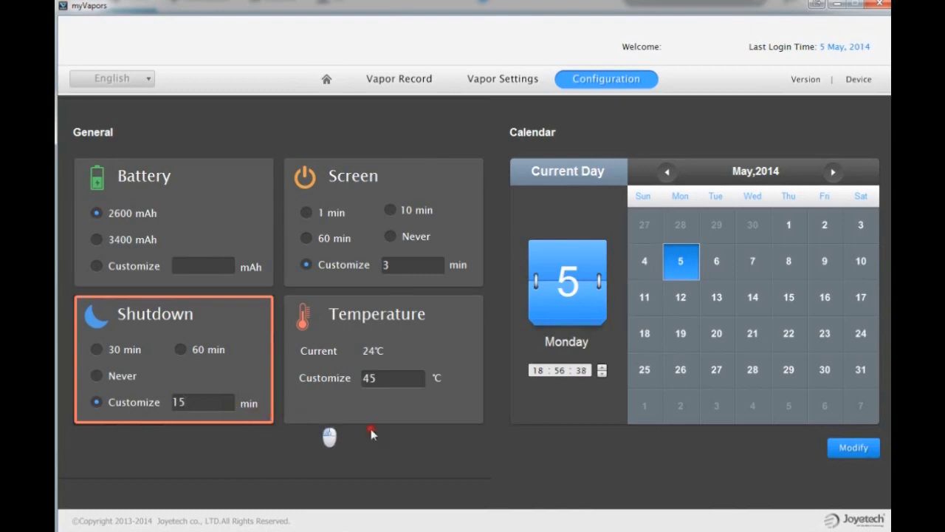
left_click(855, 448)
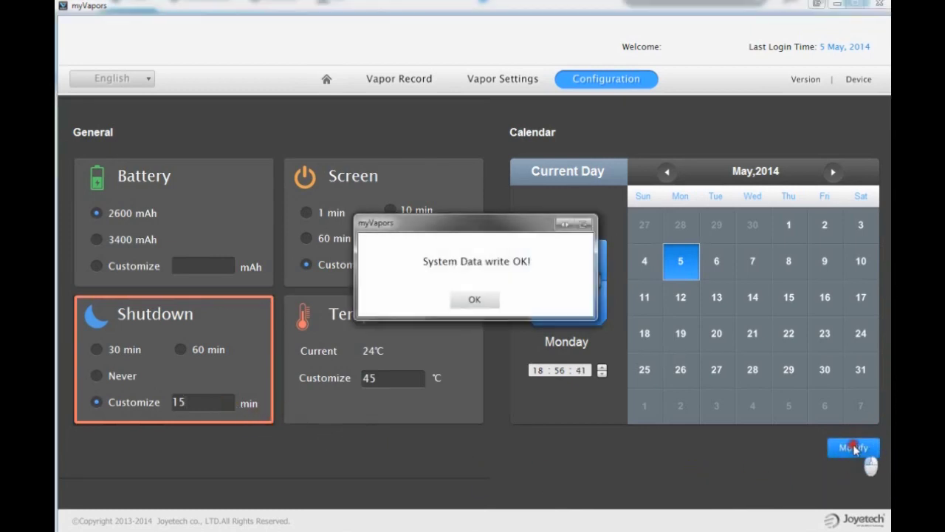
left_click(473, 301)
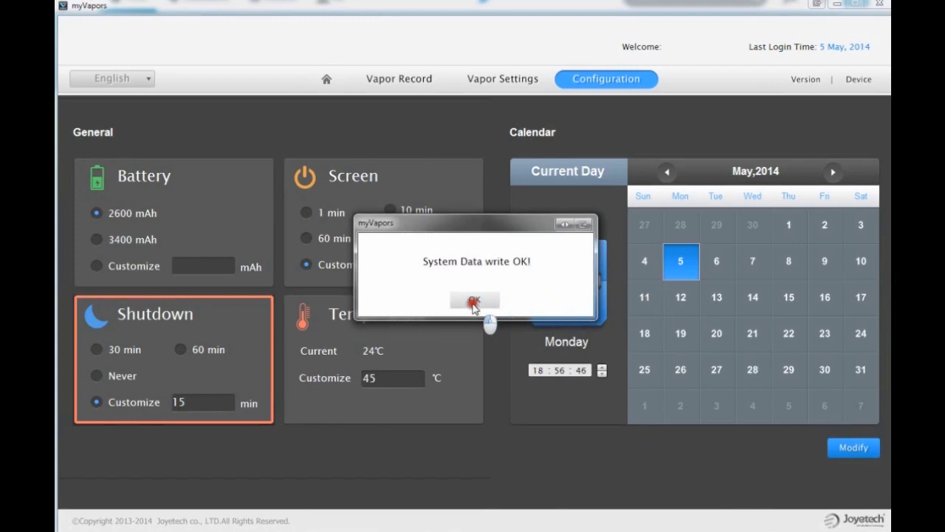
left_click(474, 301)
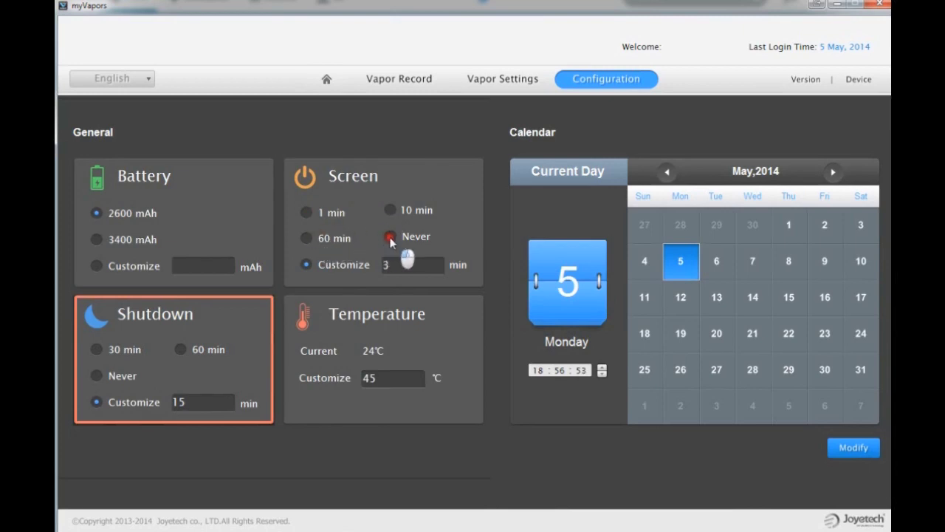
Set the screen timeout to 1 min in the configuration and save the change.
left_click(406, 266)
left_click_drag(406, 266, 369, 262)
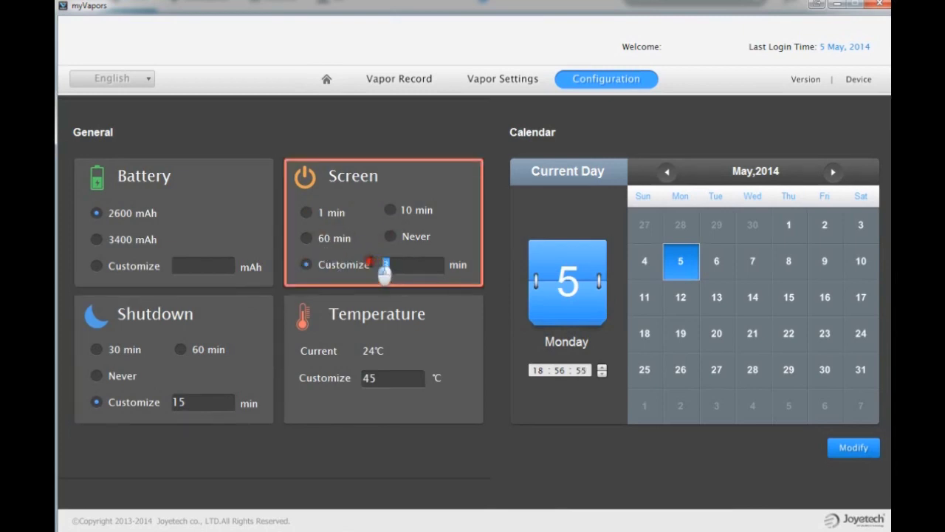
left_click(307, 213)
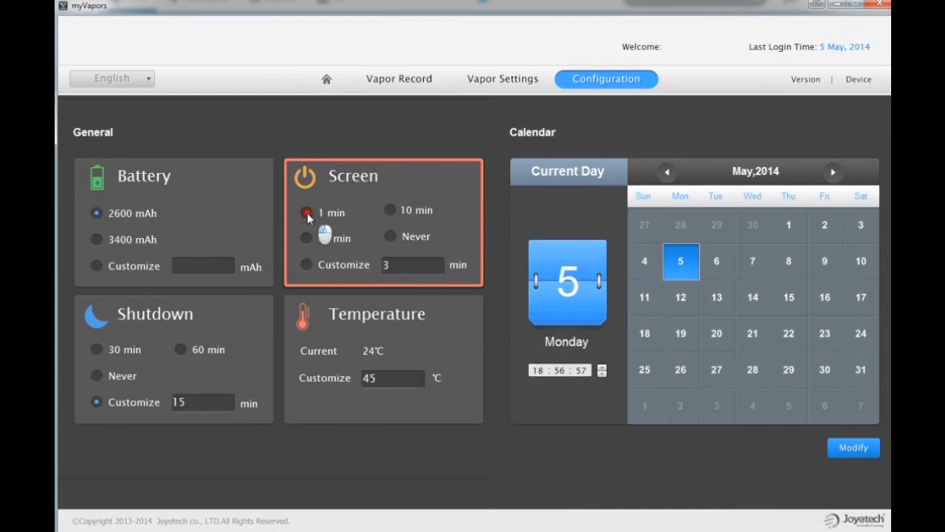
left_click(397, 340)
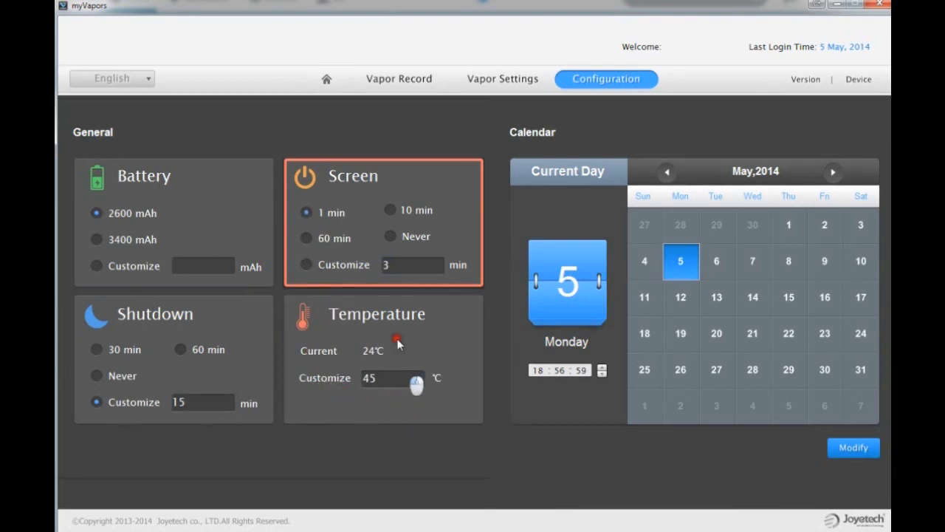
left_click(379, 362)
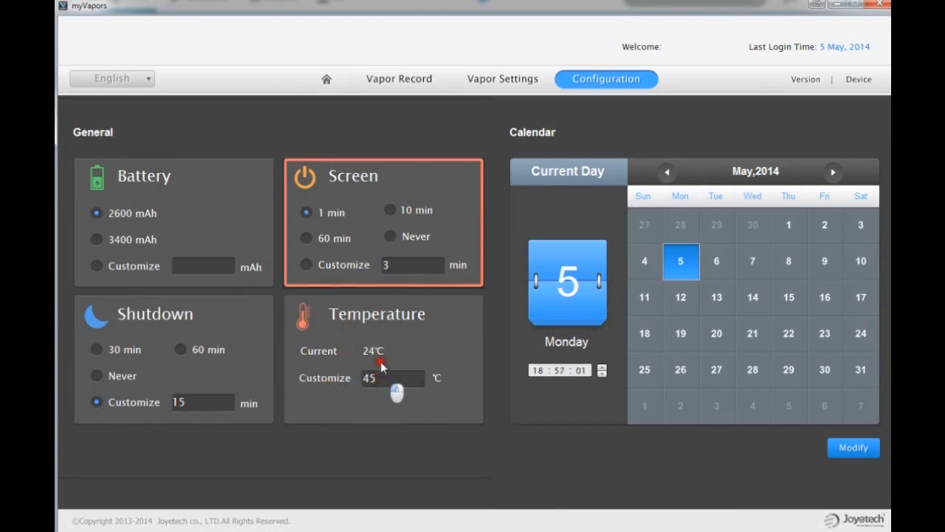
left_click(390, 380)
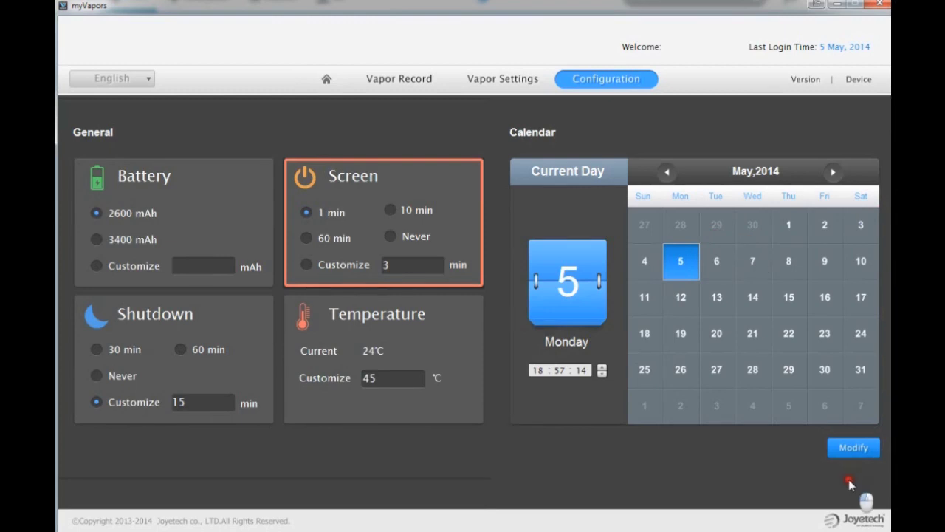
left_click(855, 451)
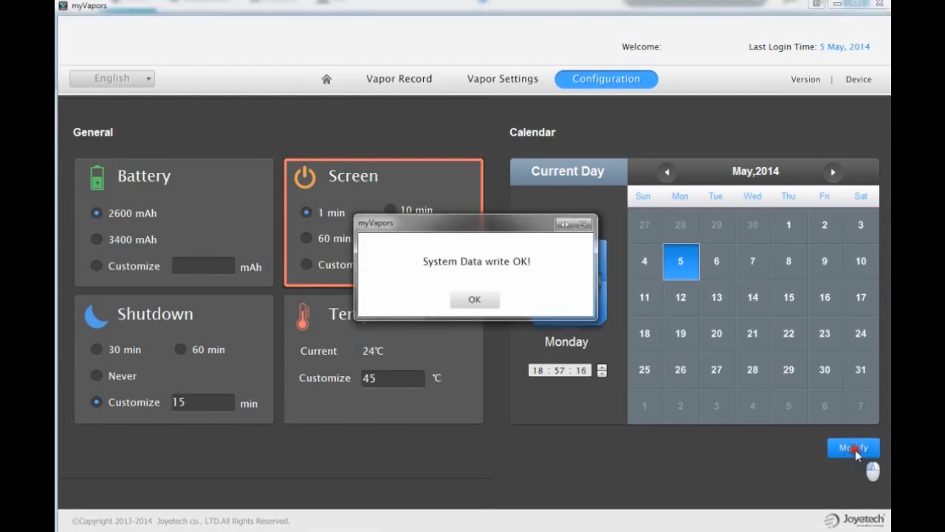
left_click(455, 303)
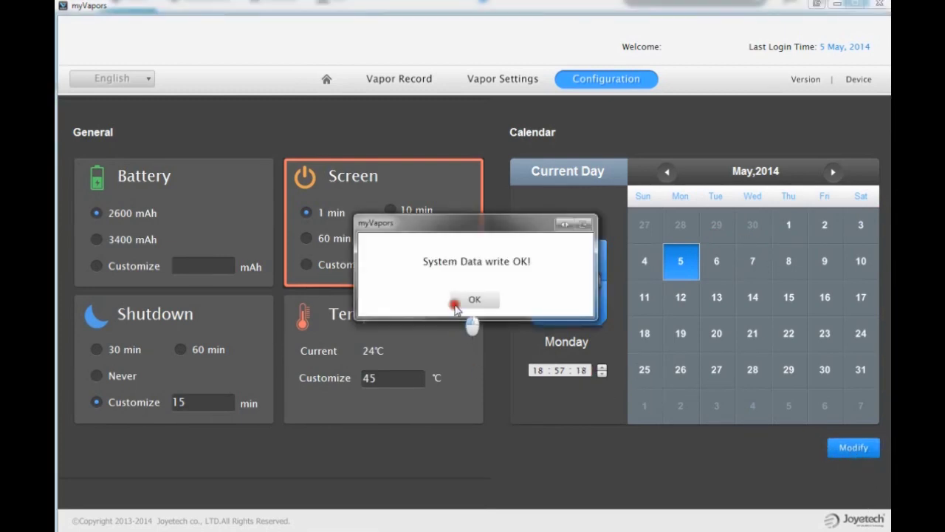
left_click(469, 301)
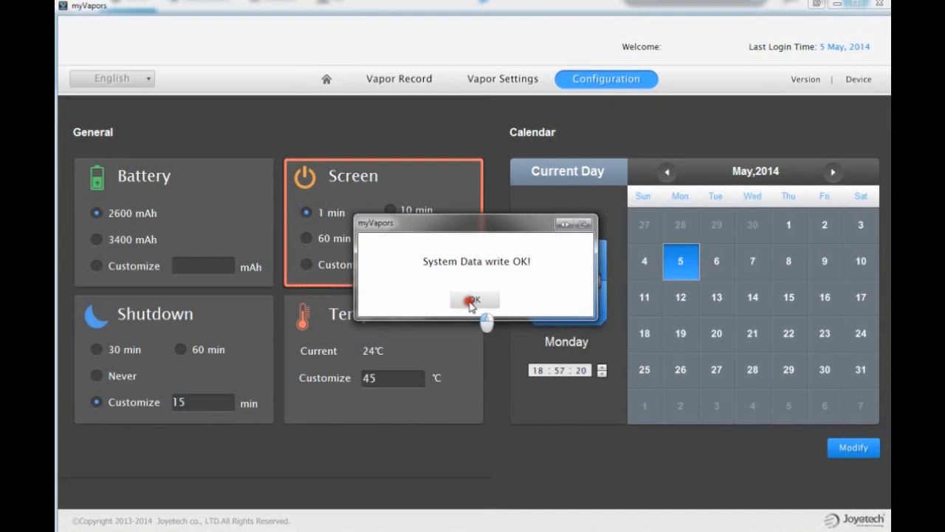
left_click(471, 301)
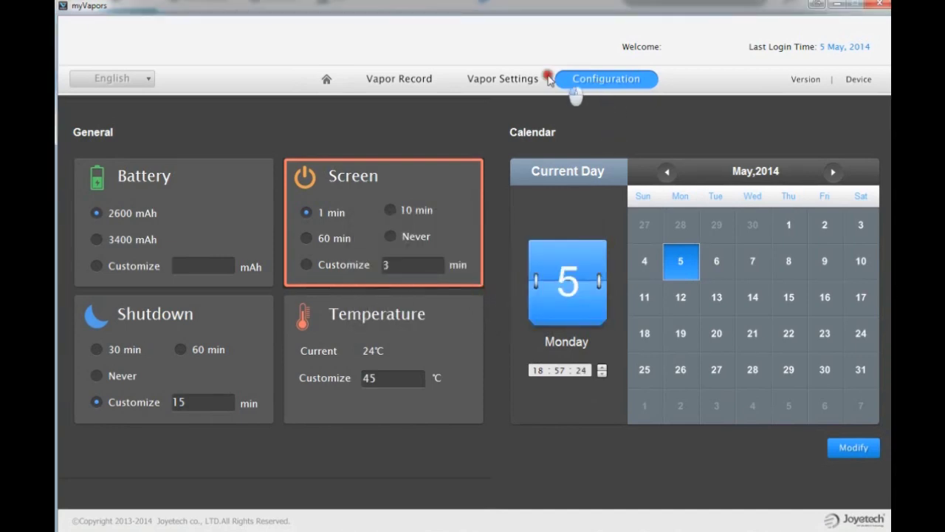
Open the Switch settings, set the VV voltage to 4.5 V and save the change.
left_click(502, 82)
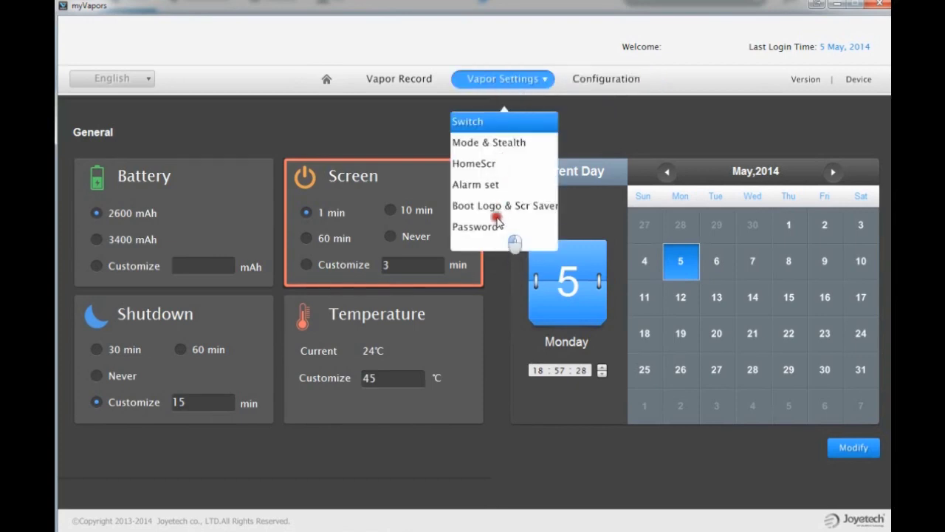
left_click(474, 122)
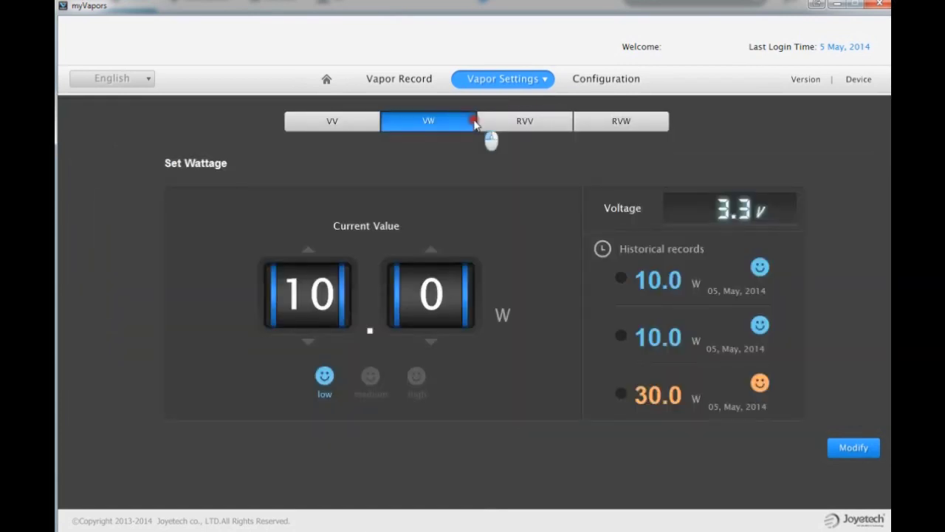
left_click(333, 123)
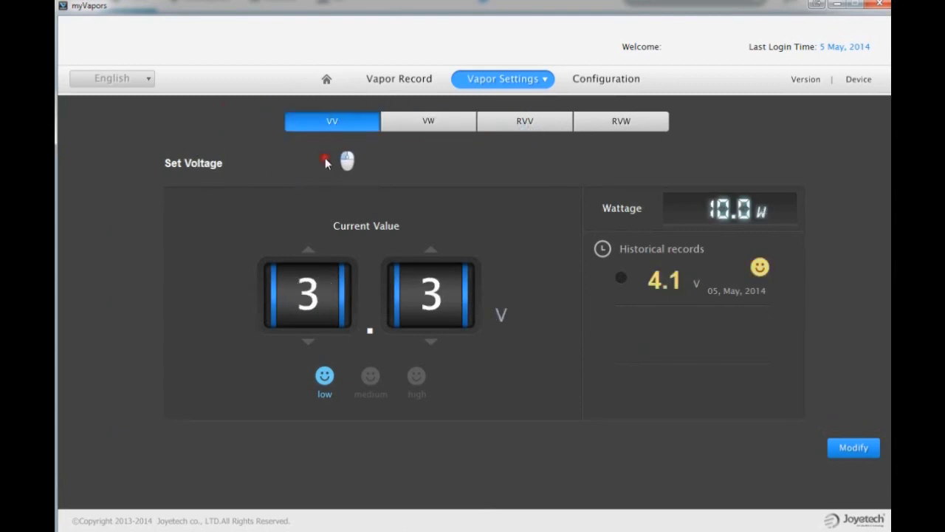
left_click(308, 250)
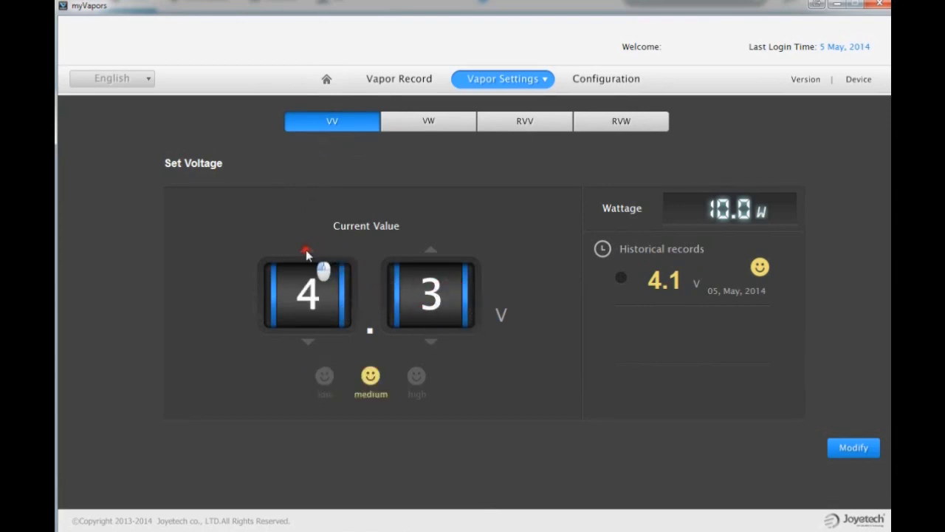
left_click(431, 251)
left_click(431, 250)
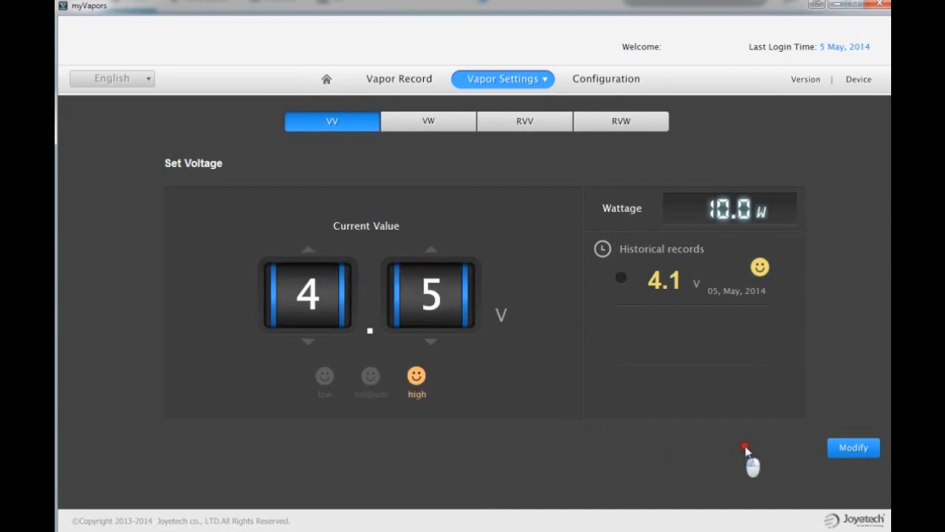
left_click(852, 449)
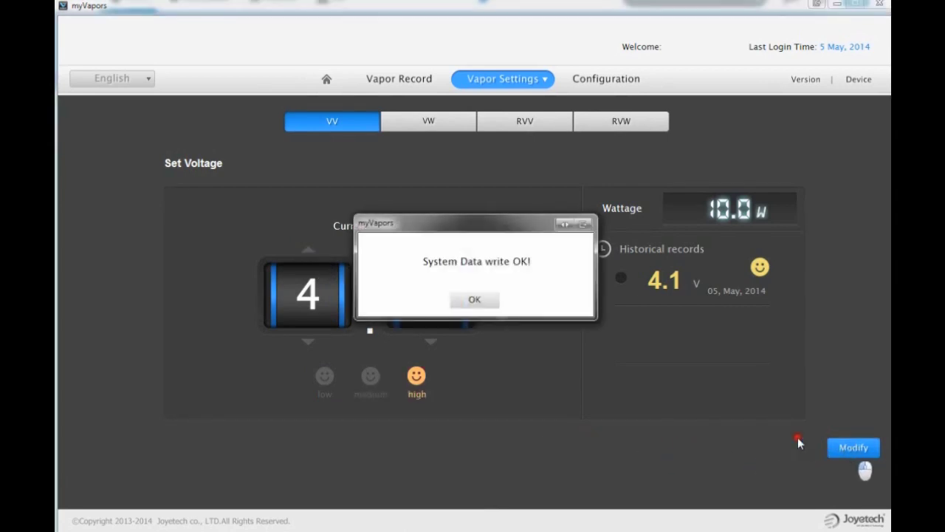
left_click(475, 300)
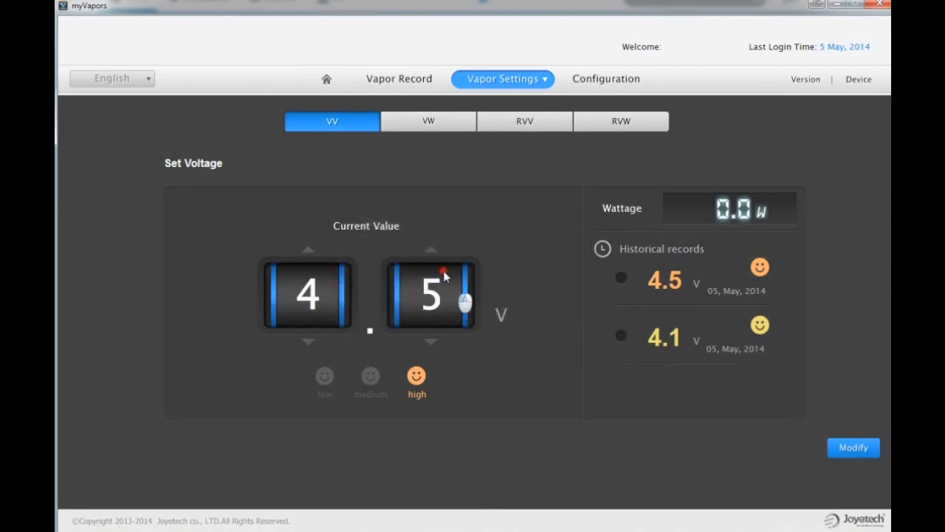
Switch to the VW mode and raise the wattage to 30.0 W.
left_click(430, 126)
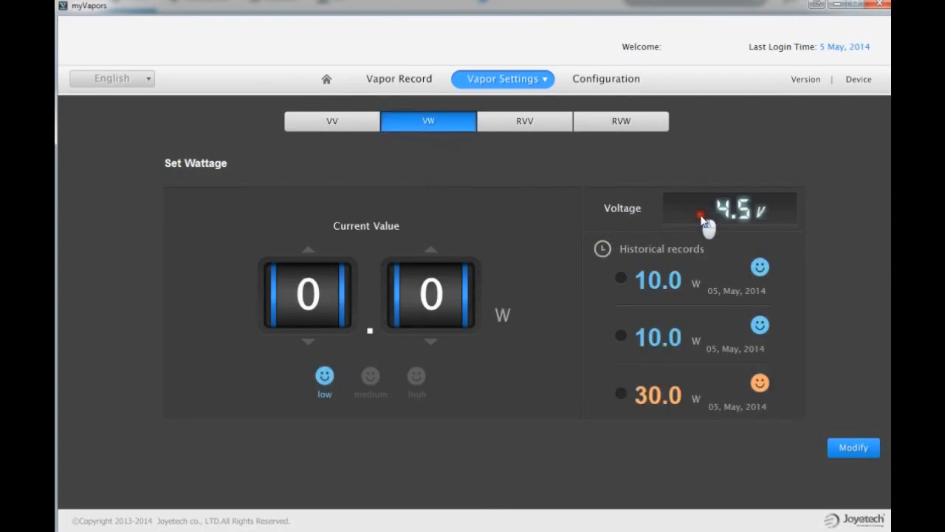
left_click(309, 250)
left_click(308, 250)
left_click(308, 249)
left_click(308, 250)
left_click(308, 250)
double_click(308, 249)
double_click(309, 249)
double_click(309, 250)
triple_click(308, 249)
triple_click(308, 250)
double_click(308, 250)
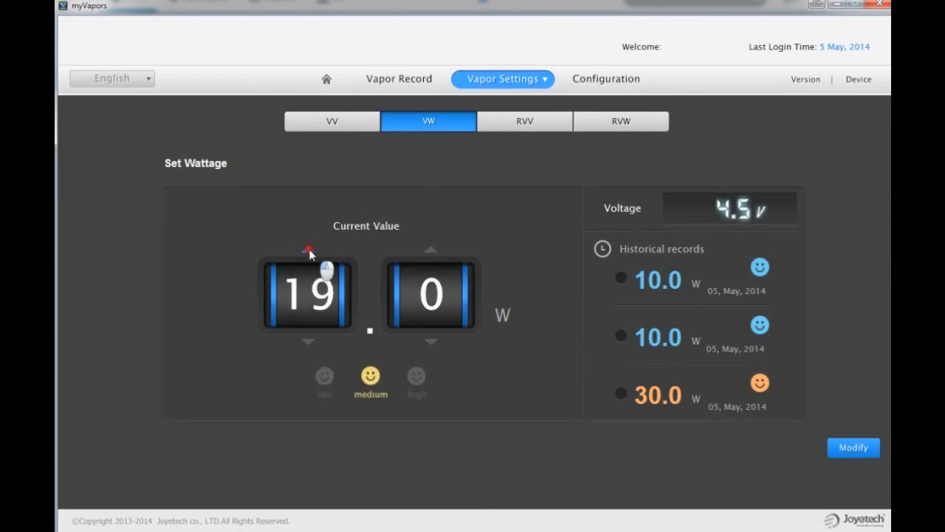
triple_click(309, 249)
triple_click(308, 250)
double_click(308, 250)
double_click(309, 250)
left_click(309, 249)
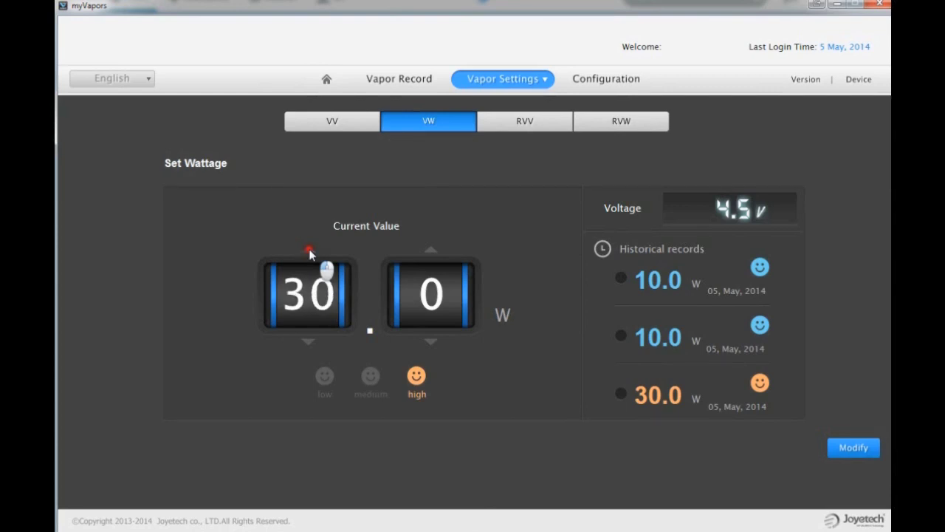
Lower the VW wattage to 10.0 W and save the change.
double_click(308, 342)
double_click(308, 341)
double_click(308, 342)
triple_click(307, 342)
double_click(308, 341)
triple_click(307, 342)
triple_click(308, 342)
double_click(308, 342)
left_click(307, 342)
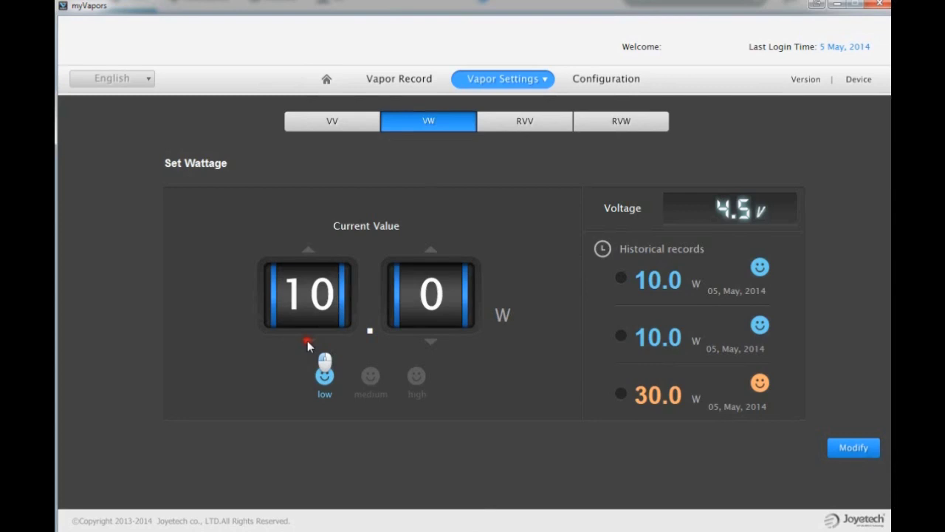
left_click(850, 448)
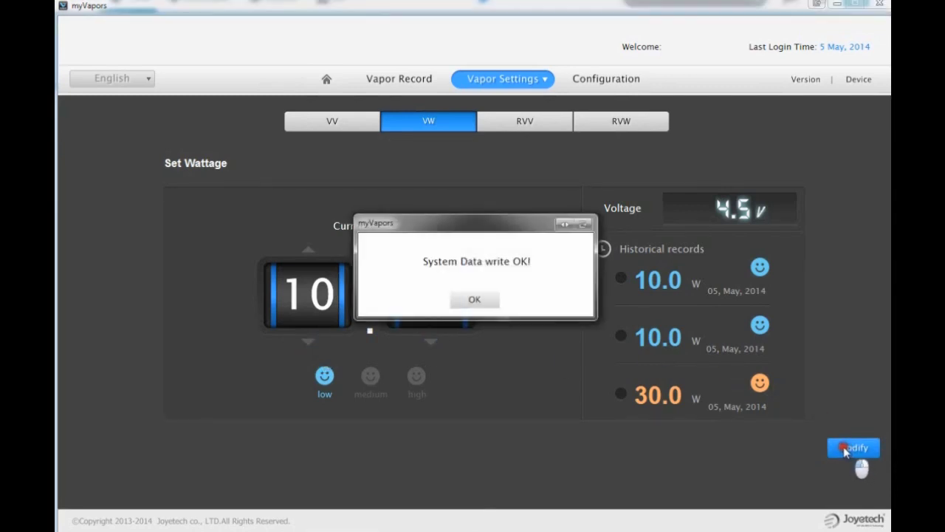
left_click(473, 299)
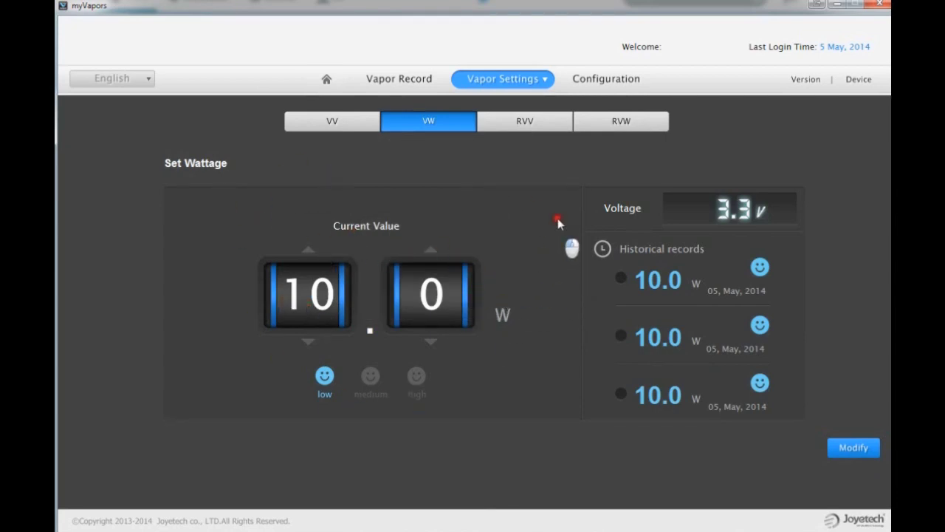
View the RVV and RVW curves, return to the VW mode and save it.
left_click(526, 121)
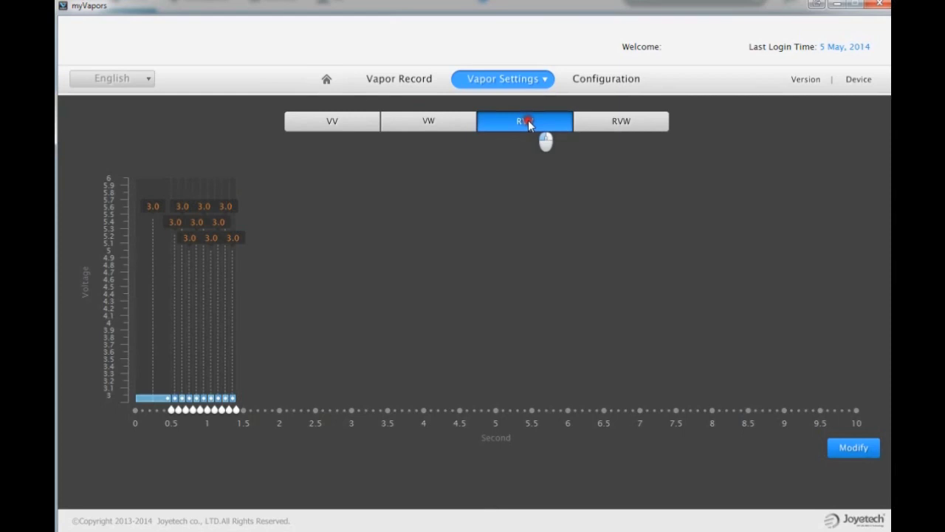
left_click(621, 123)
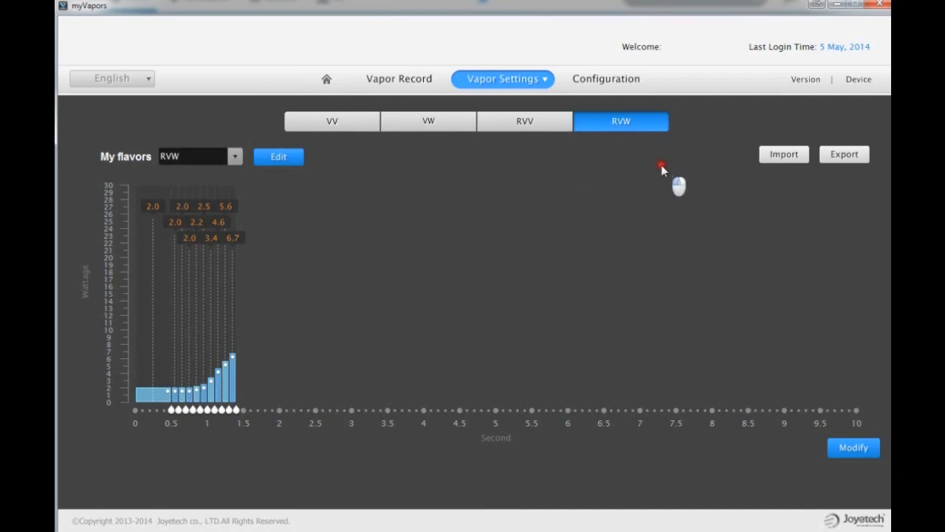
left_click(430, 123)
left_click(857, 447)
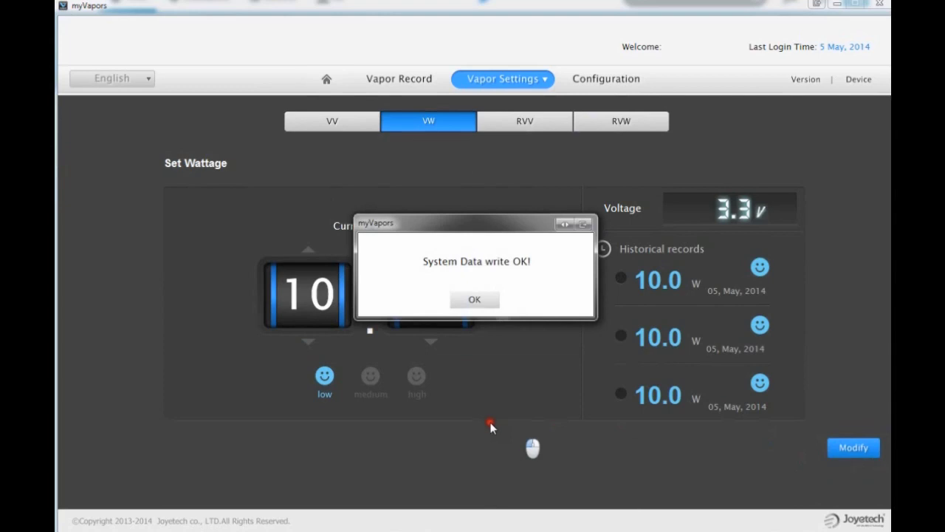
left_click(476, 301)
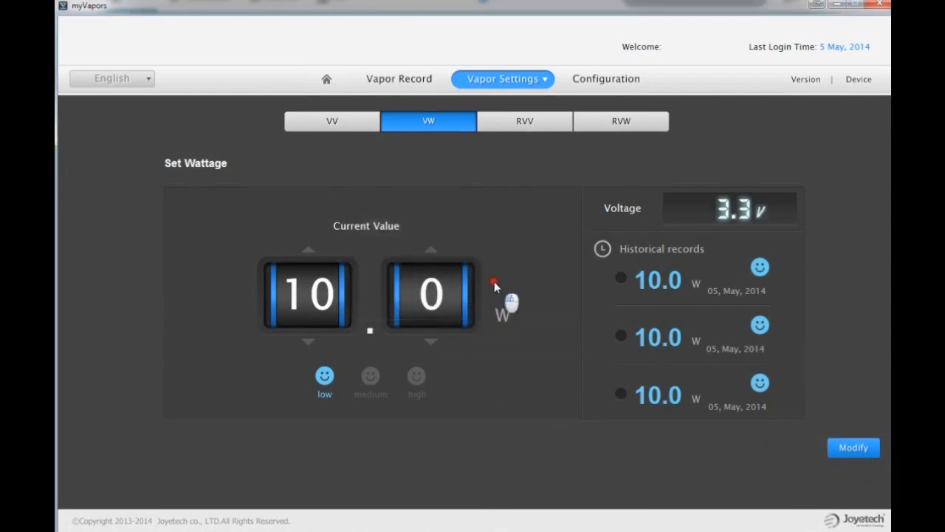
Open the Mode & Stealth settings and set the smoking pattern time to 5.0 s in manual mode.
left_click(545, 80)
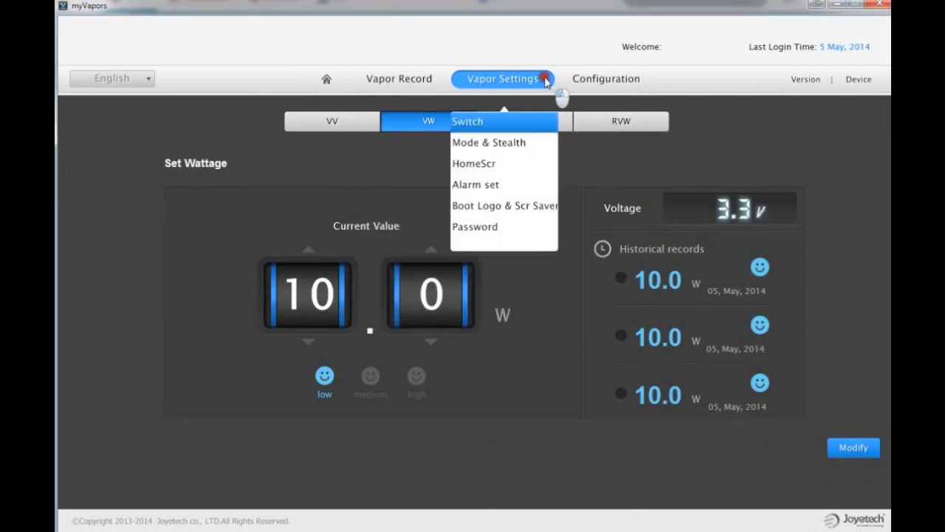
left_click(514, 144)
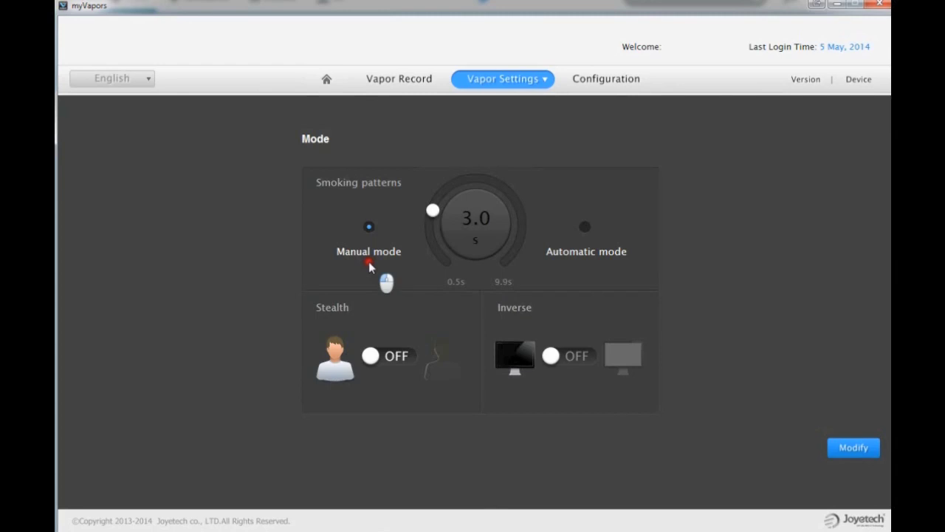
left_click(595, 227)
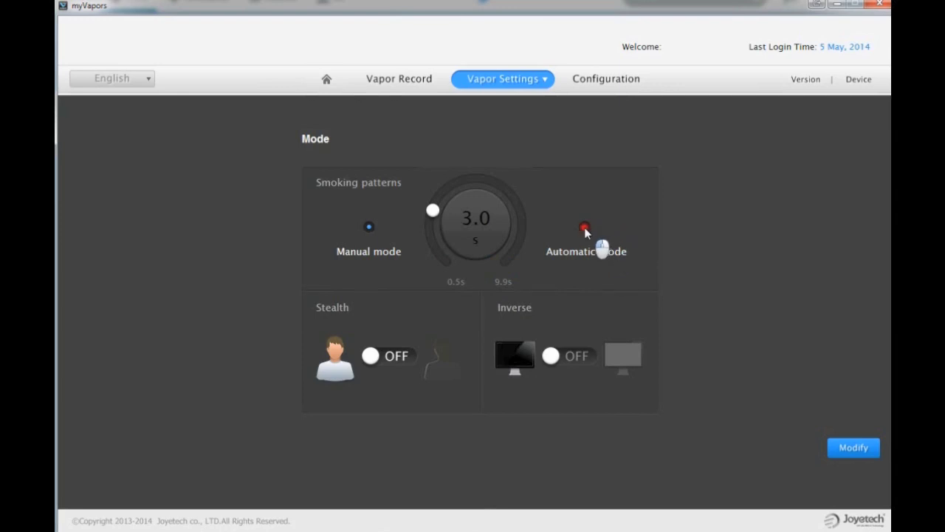
mouse_move(432, 212)
left_mouse_down()
mouse_move(466, 181)
mouse_move(502, 201)
mouse_move(497, 263)
mouse_move(524, 214)
mouse_move(517, 196)
mouse_move(471, 183)
mouse_move(441, 236)
mouse_move(443, 200)
mouse_move(474, 187)
left_mouse_up()
left_click(376, 210)
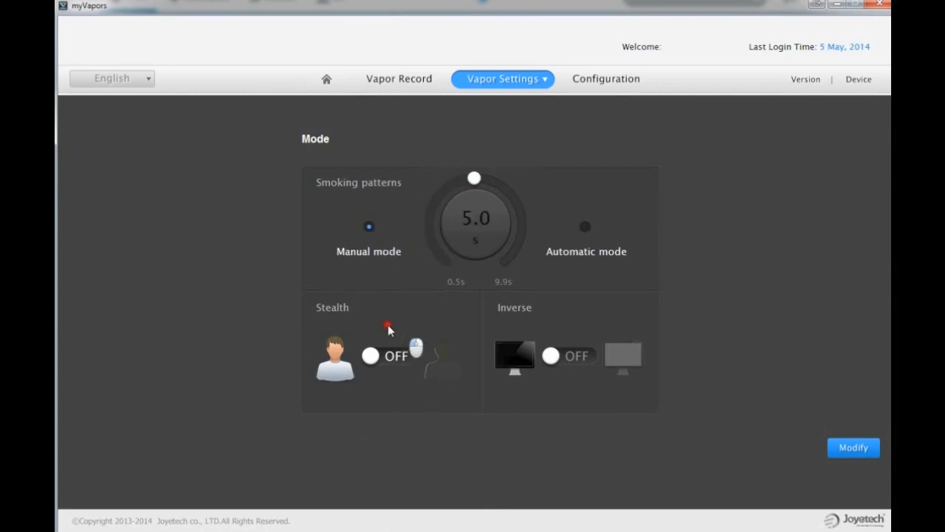
Turn Stealth on and switch it back off.
left_click(380, 358)
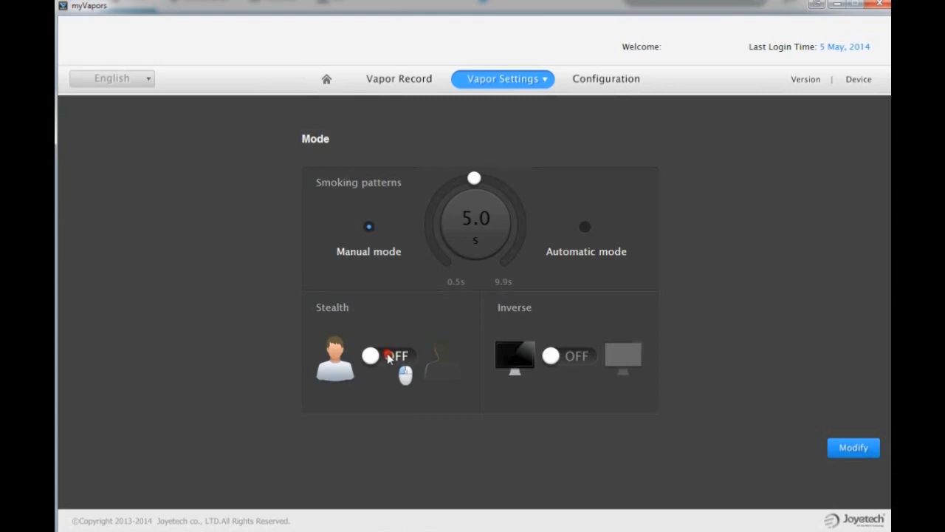
left_click(413, 357)
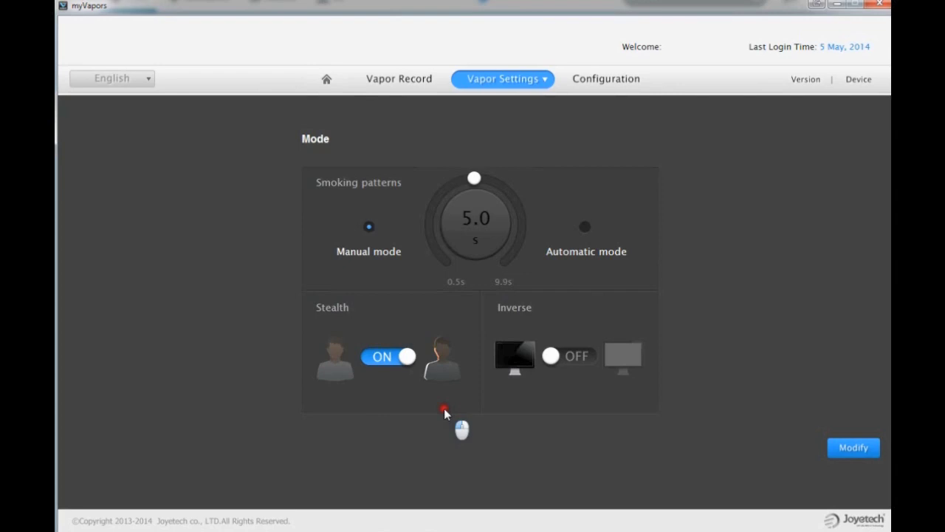
left_click(408, 356)
left_click(373, 358)
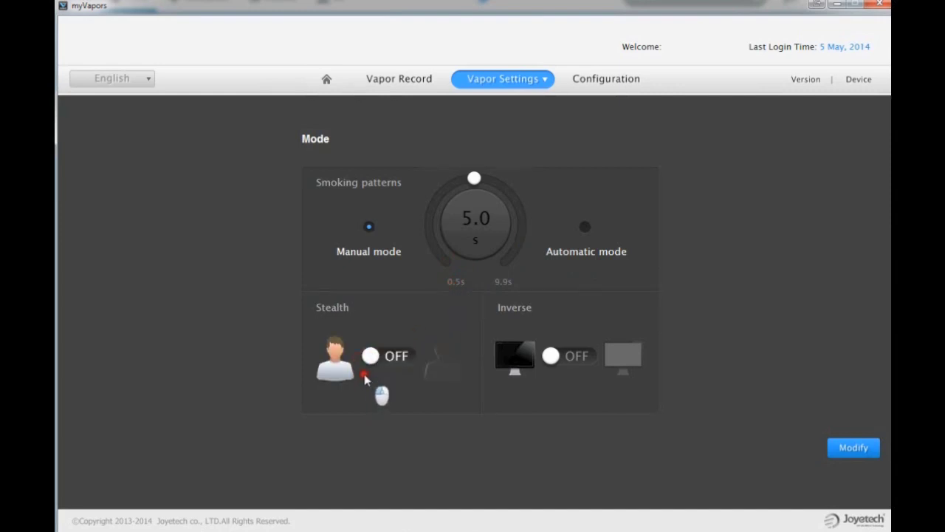
Save the mode settings with Stealth and Inverse off.
left_click(550, 357)
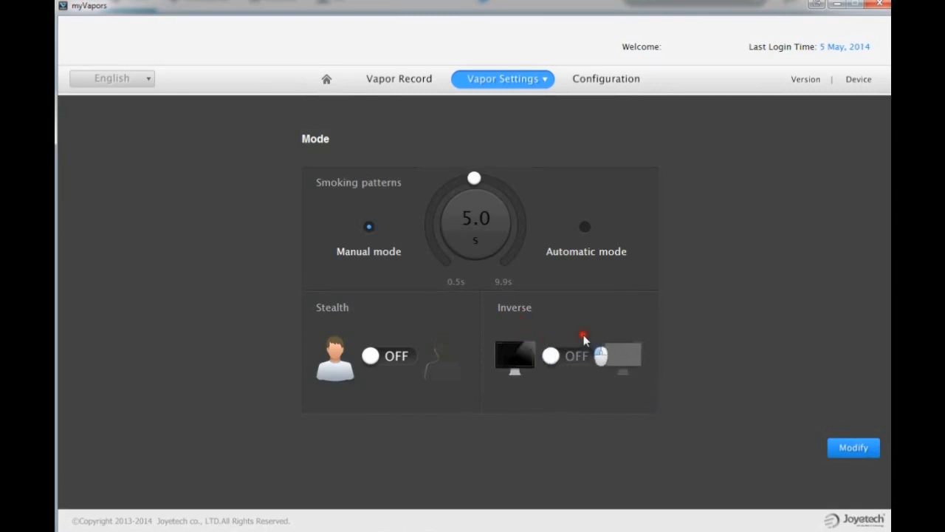
left_click(856, 450)
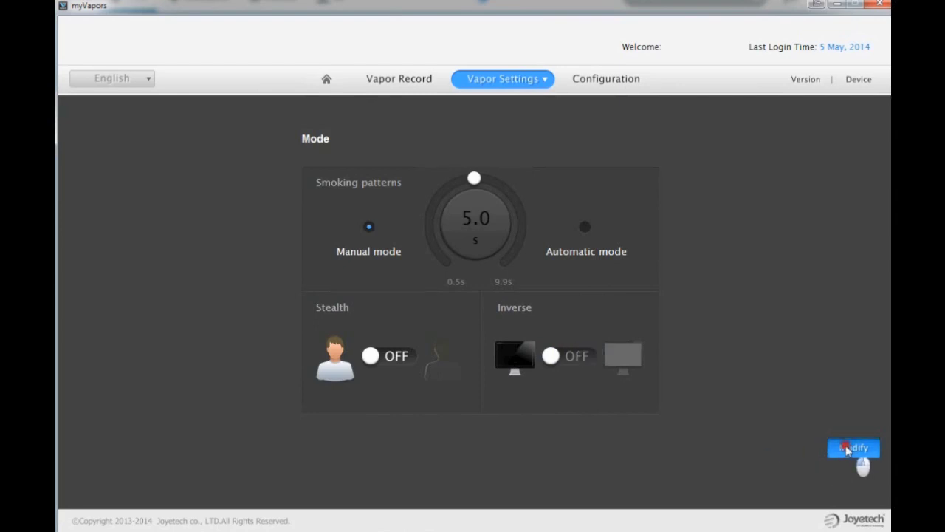
left_click(447, 299)
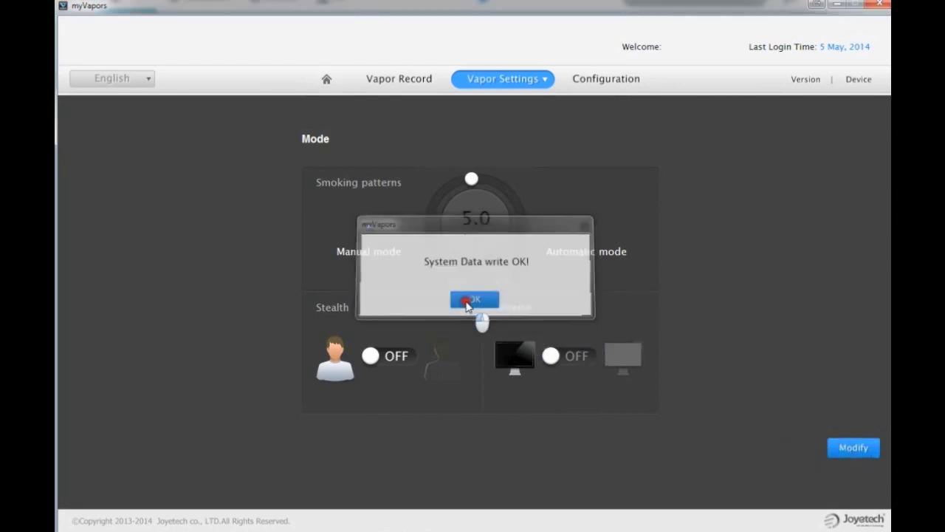
Open the Home Screen settings and select each of the four small display fields in the preview in turn.
left_click(544, 78)
left_click(487, 163)
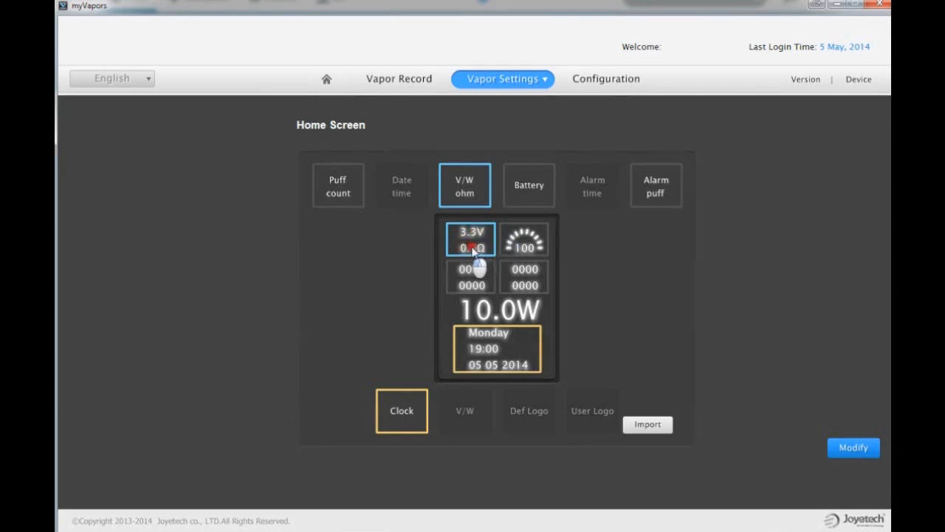
left_click(525, 244)
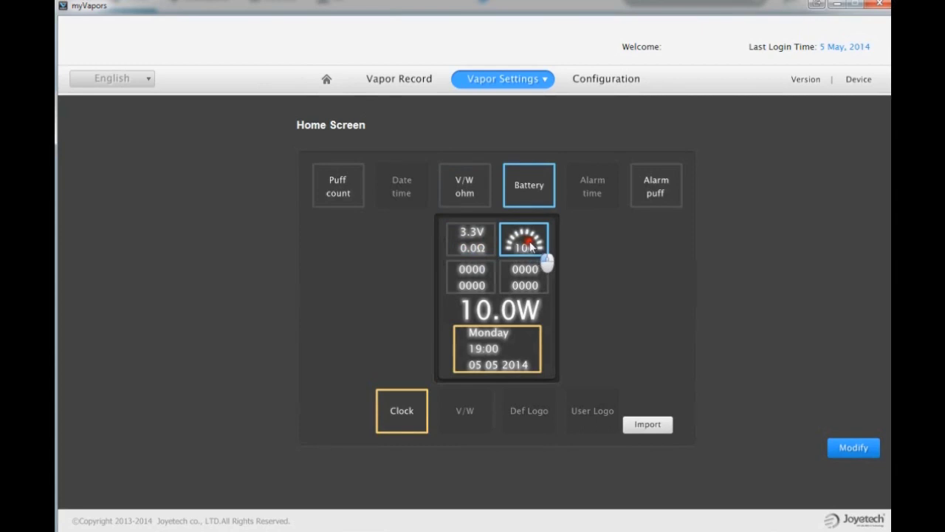
left_click(472, 276)
left_click(529, 274)
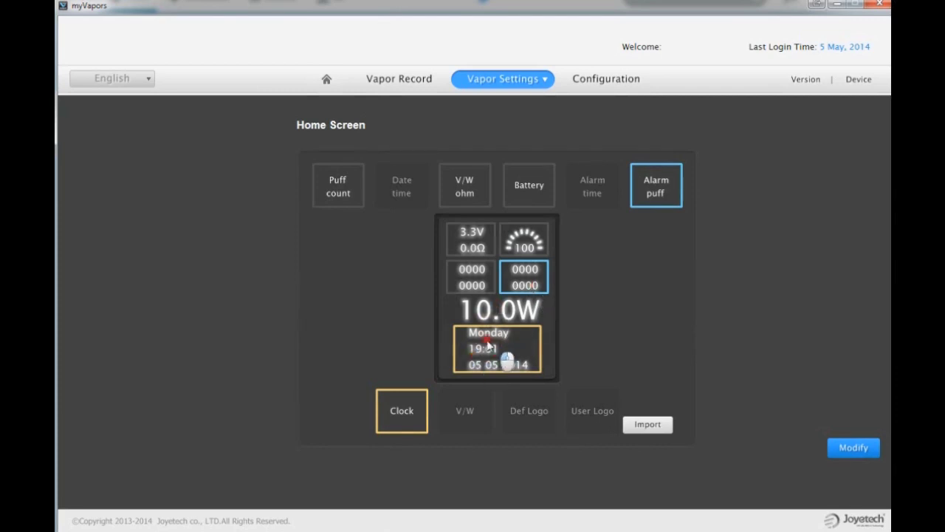
Try the V/W and Def Logo options for the home screen's large lower field and set it to User Logo.
left_click(465, 411)
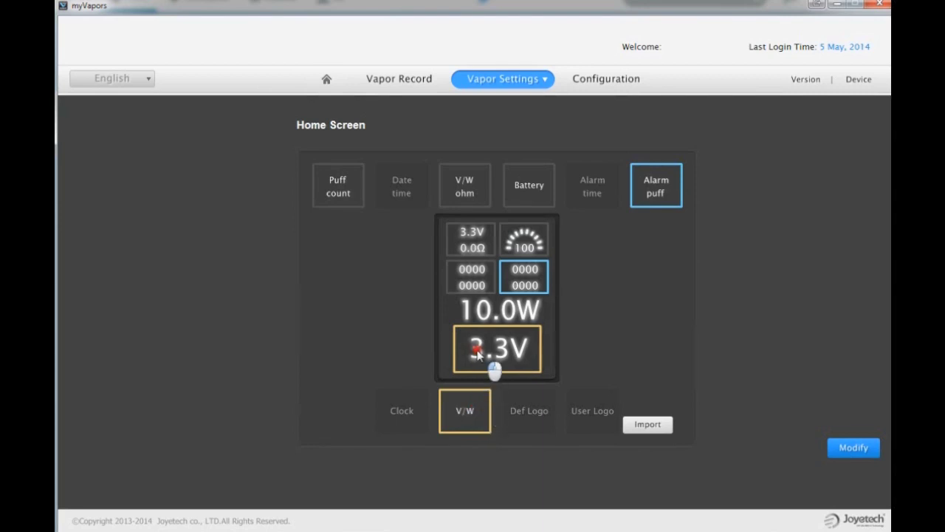
left_click(523, 411)
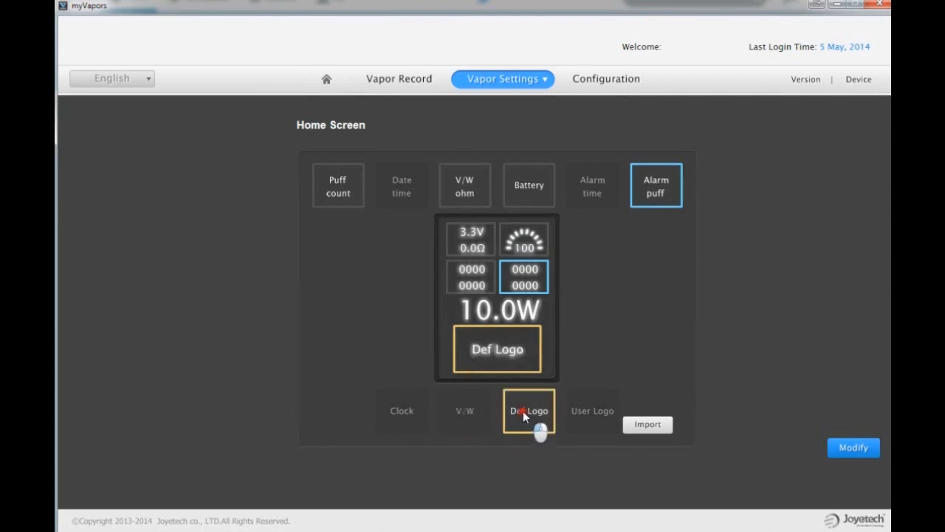
left_click(585, 415)
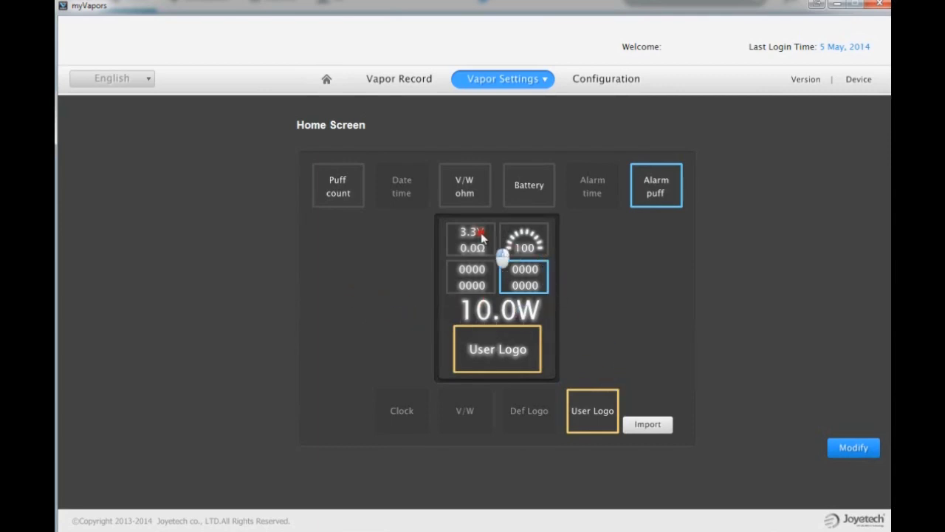
Import the home screen's user logo from the My Home Screen folder and save the home screen settings.
left_click(649, 426)
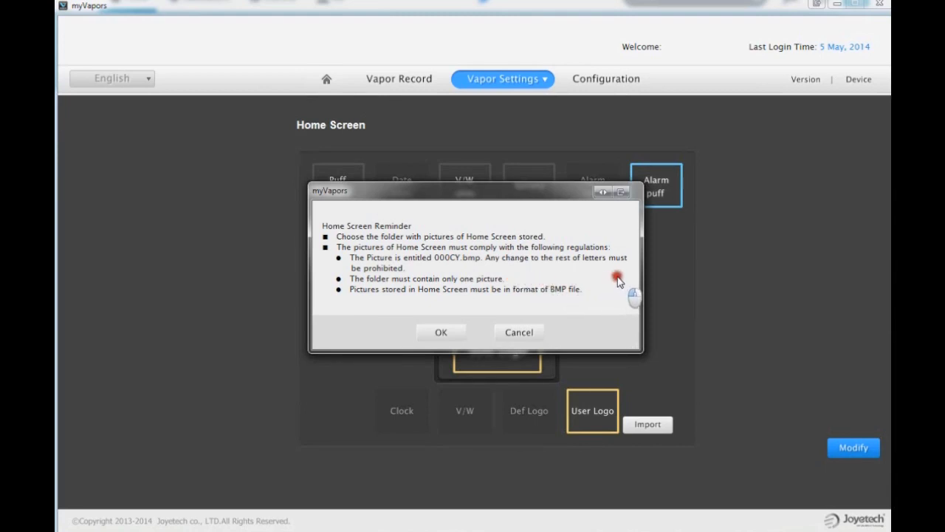
left_click(441, 333)
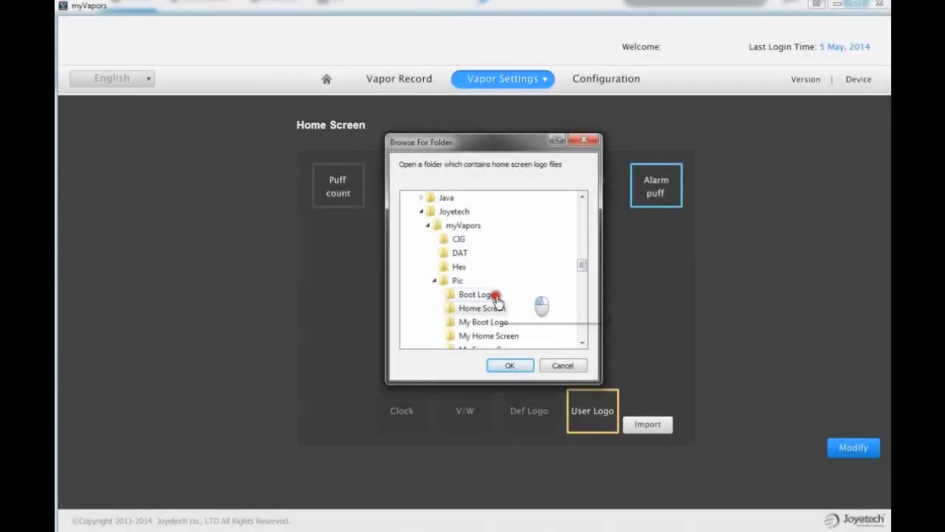
left_click(499, 308)
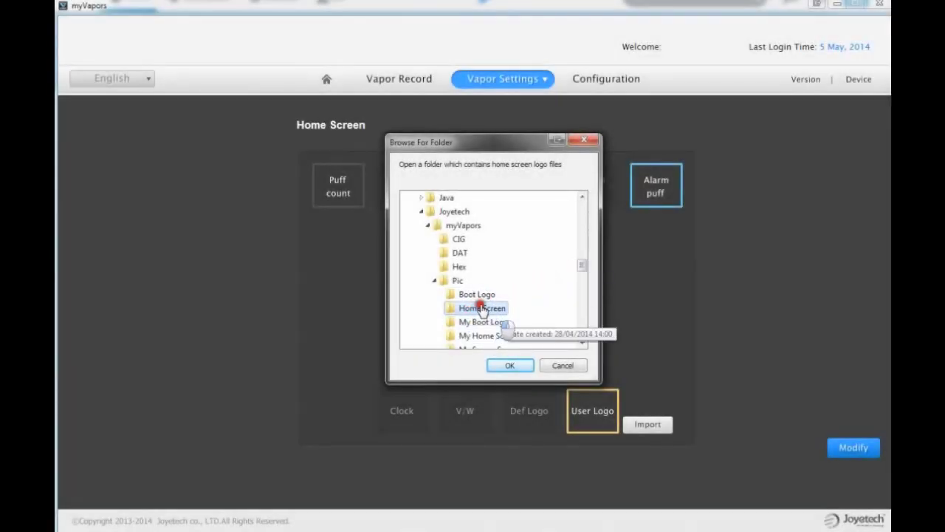
left_click(489, 336)
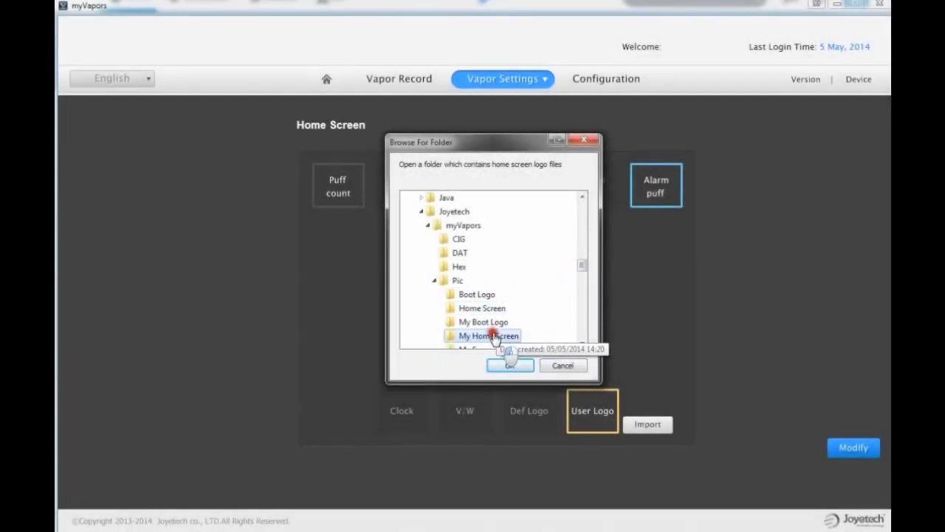
left_click(507, 365)
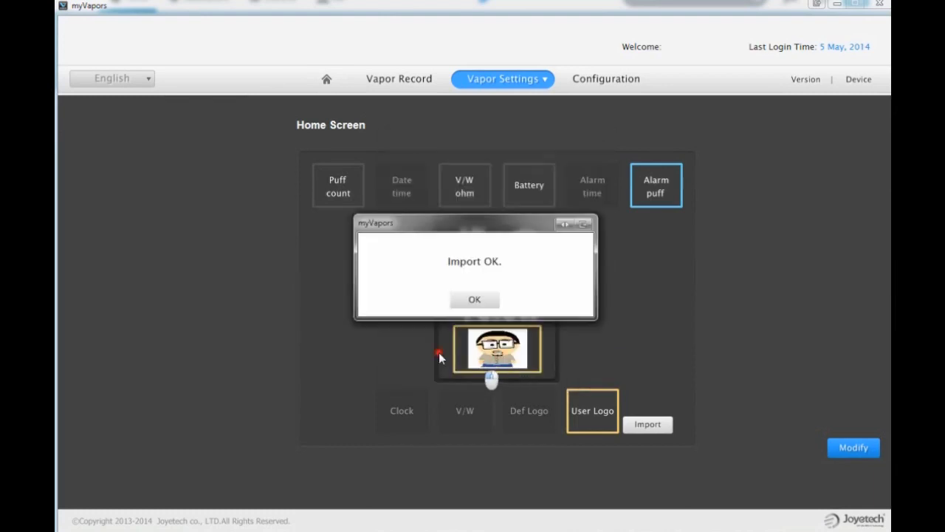
left_click(482, 301)
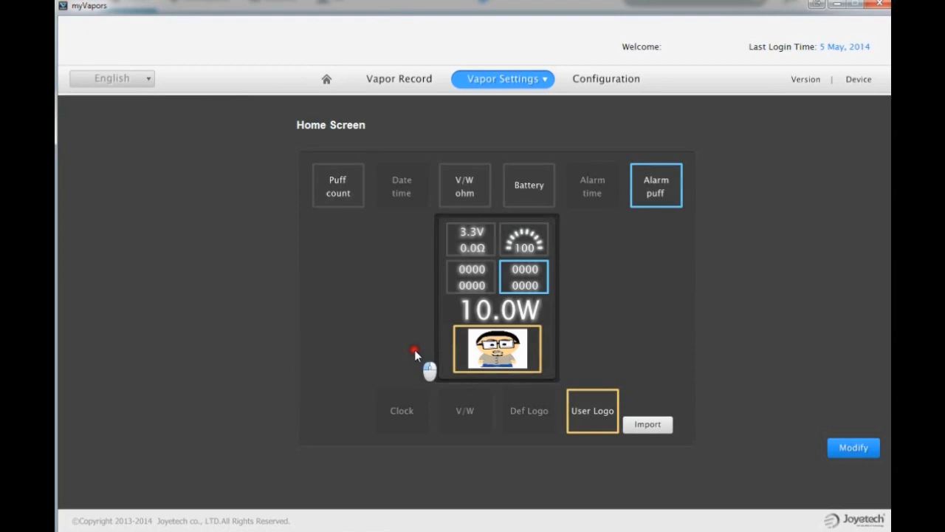
left_click(861, 447)
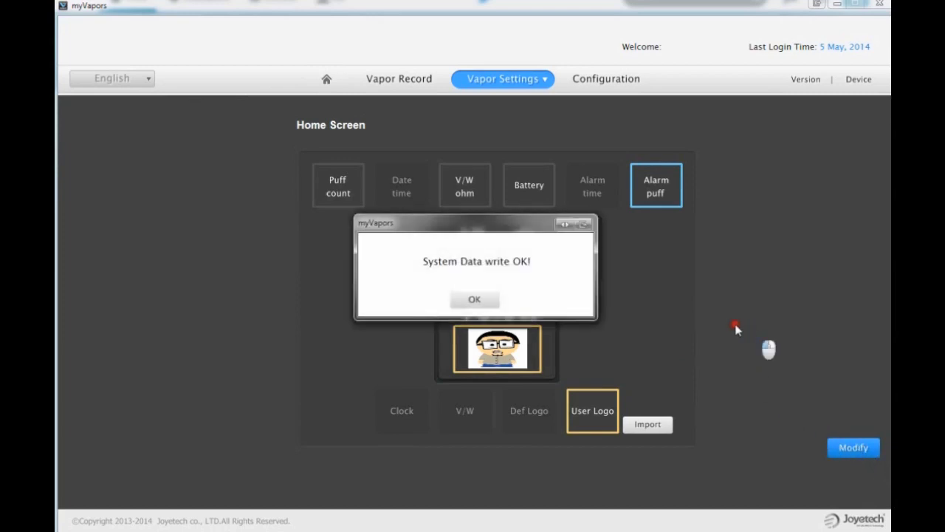
left_click(488, 299)
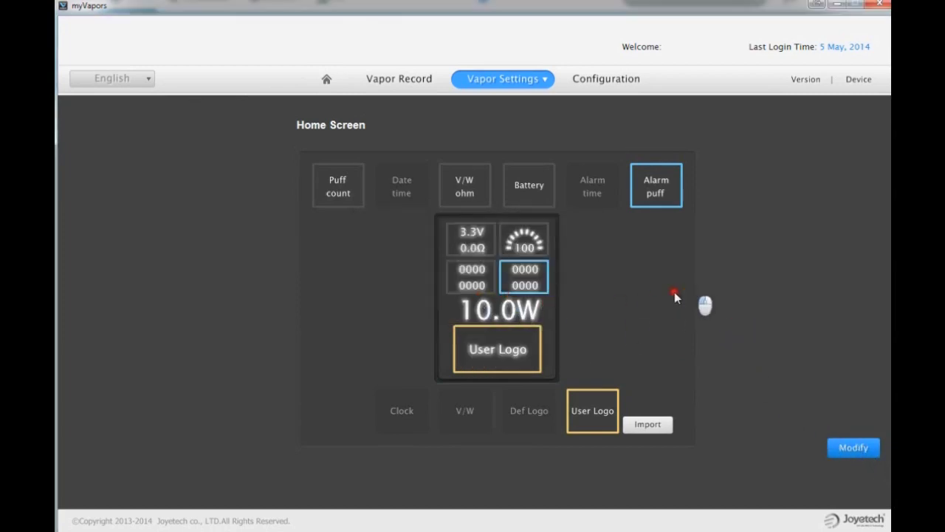
Open the device's alarm settings.
left_click(545, 81)
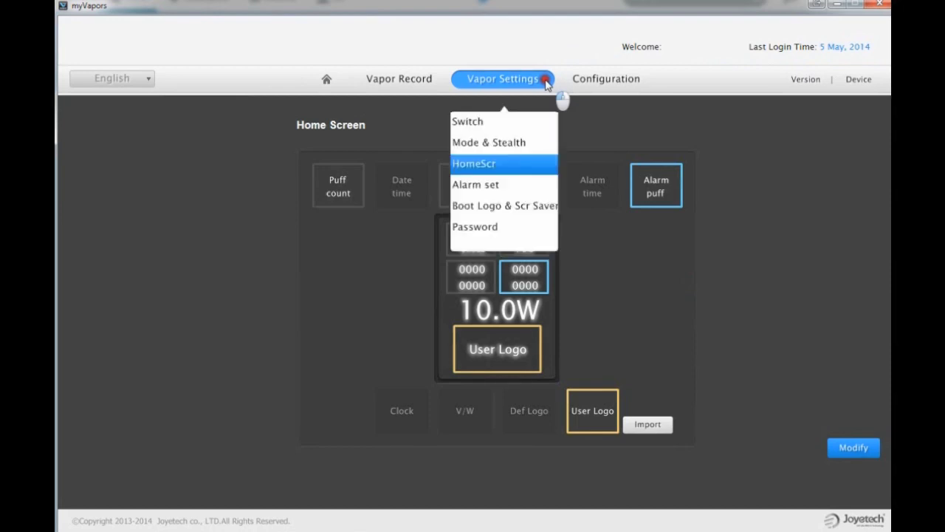
left_click(497, 186)
left_click(214, 166)
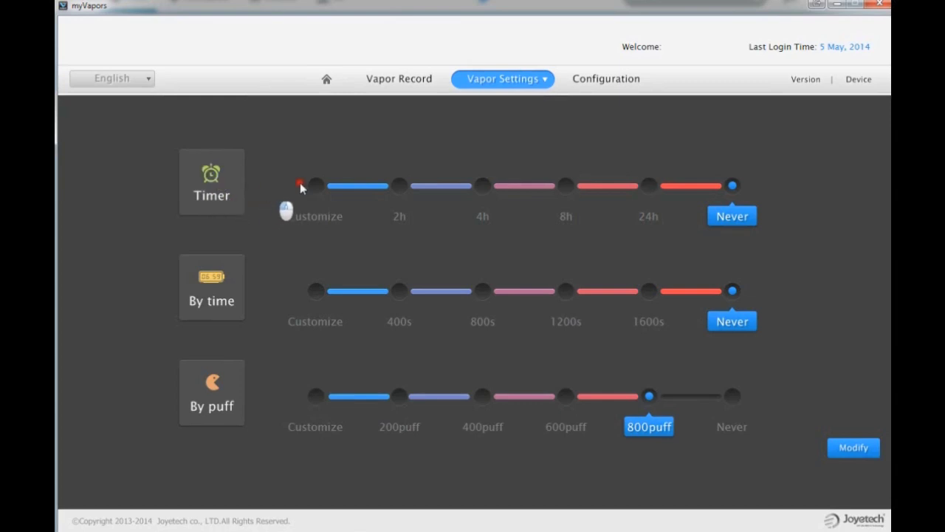
Try the Customize and 24h options for the Timer alarm and set it back to Never.
left_click(313, 185)
left_click(327, 153)
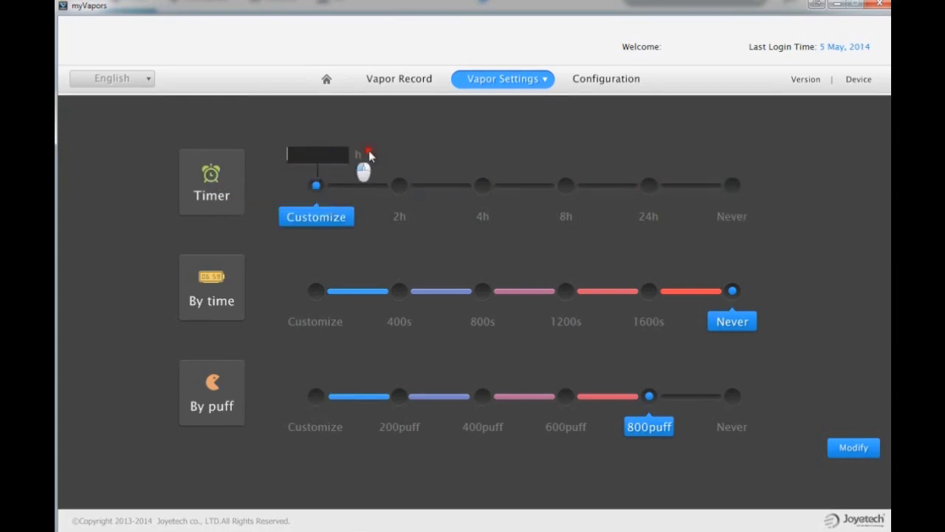
left_click(649, 184)
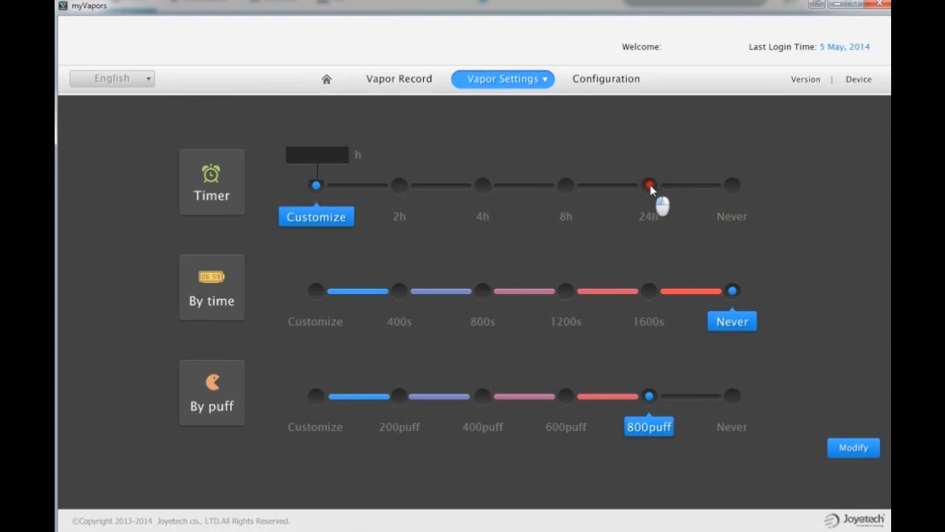
left_click(738, 195)
left_click(677, 290)
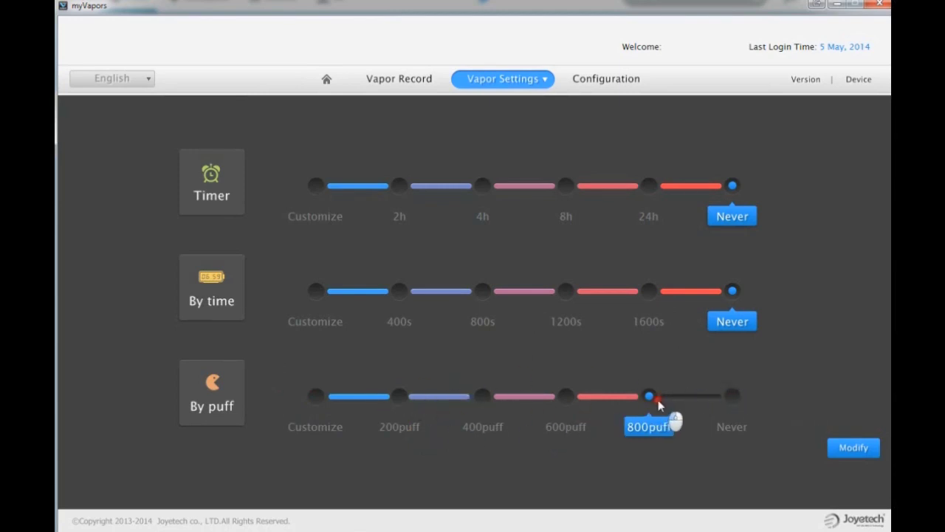
Save the alarm settings with Timer and By time at Never and By puff at 800puff.
left_click(861, 450)
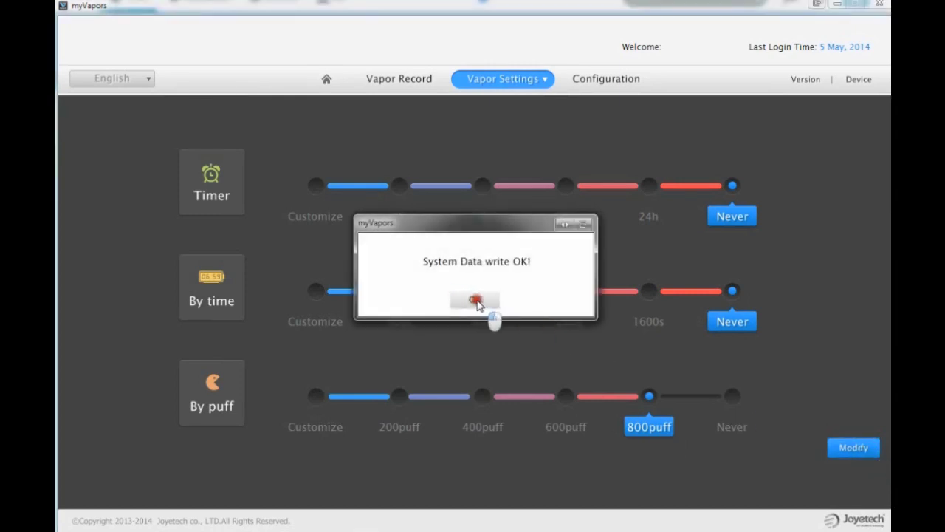
left_click(475, 300)
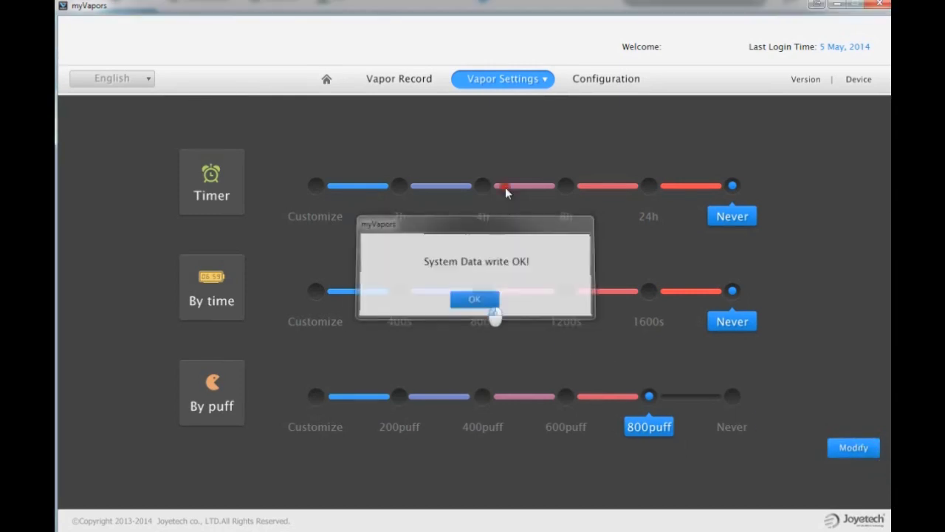
In the boot logo and screen saver settings, set the boot logo to User Logo and import the My Boot Logo folder.
left_click(546, 79)
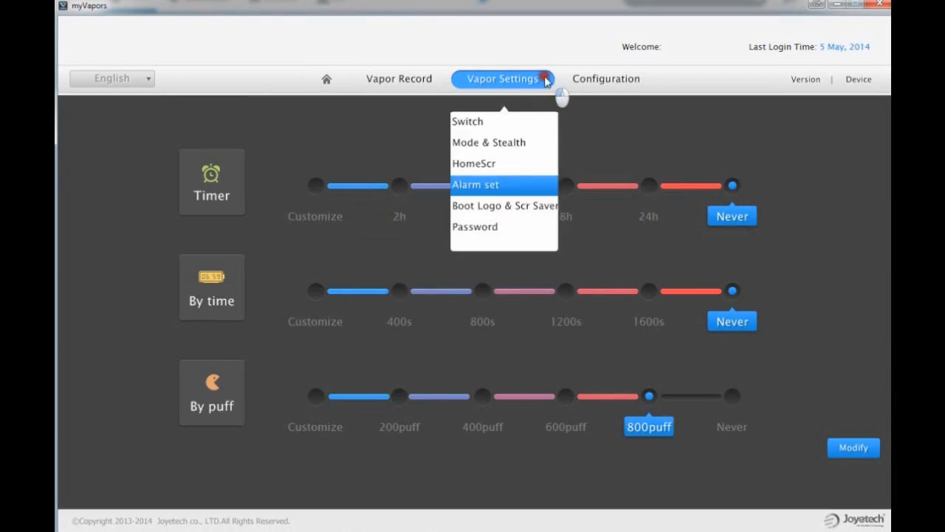
left_click(521, 206)
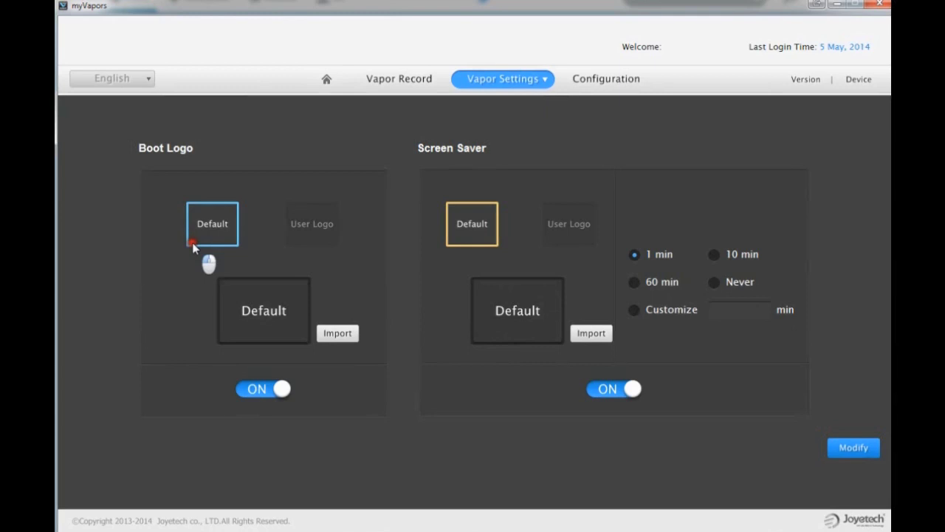
left_click(319, 225)
left_click(337, 333)
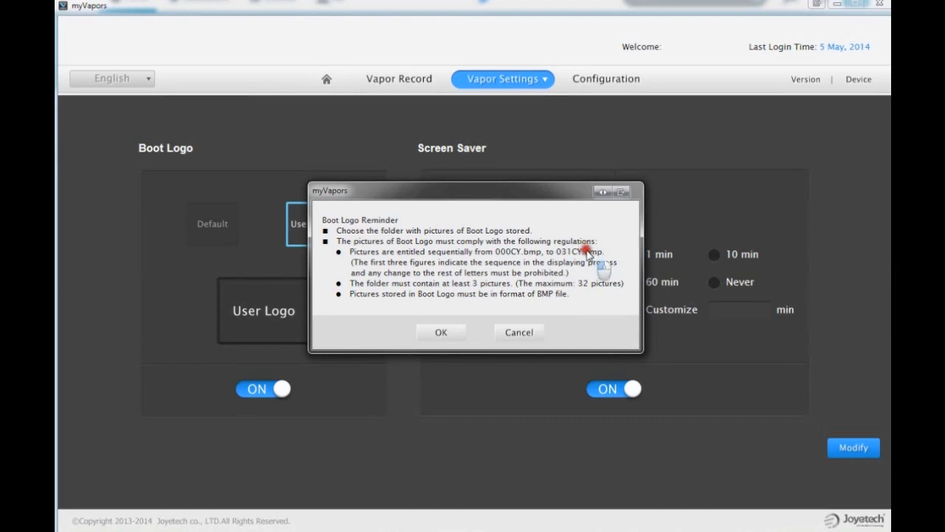
left_click(438, 333)
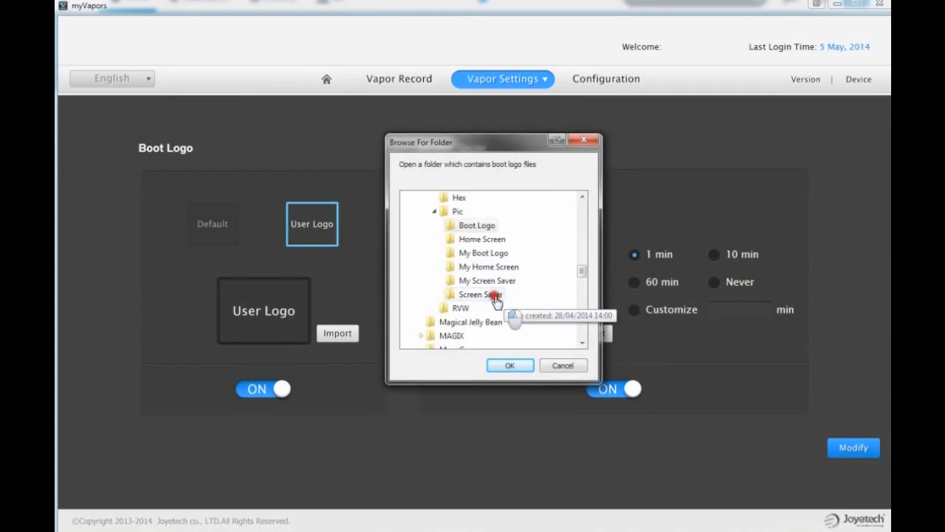
left_click(481, 253)
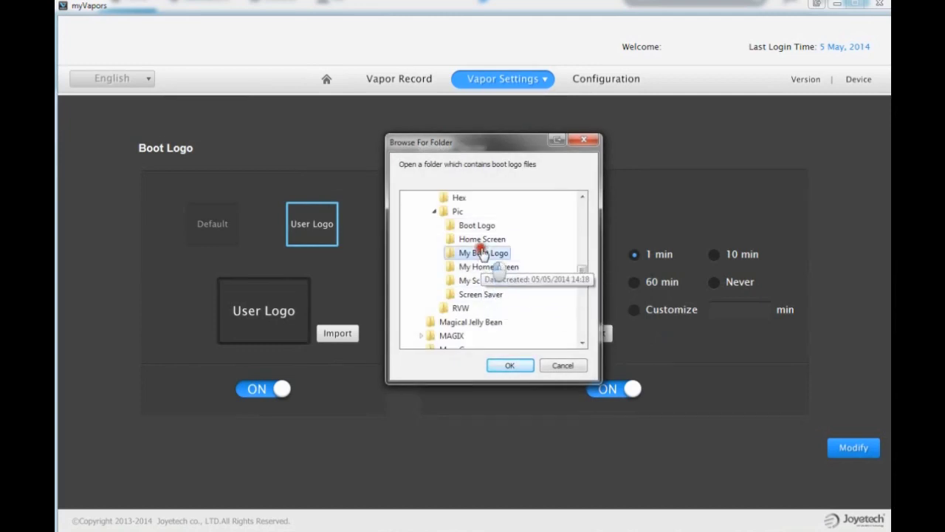
left_click(510, 366)
left_click(473, 299)
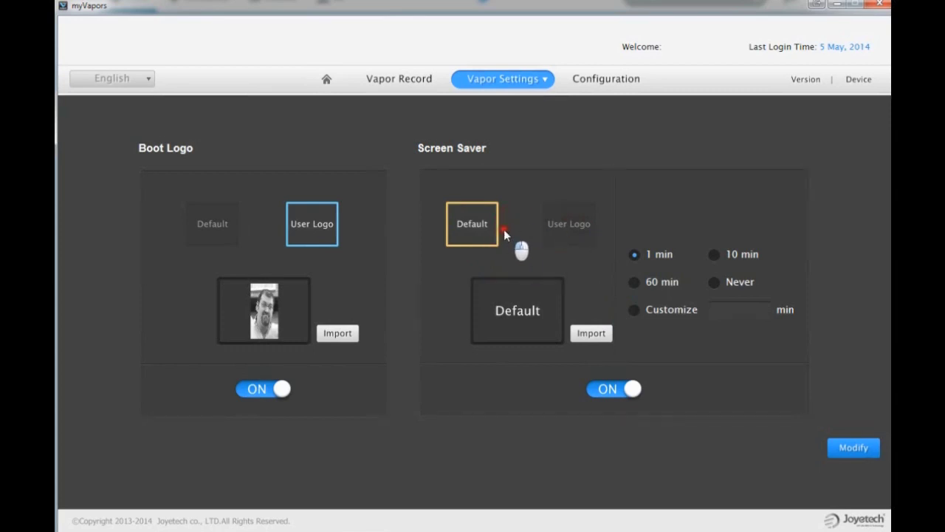
Import the My Screen Saver folder as the screen saver's User Logo and save the boot logo and screen saver settings.
left_click(566, 223)
left_click(587, 334)
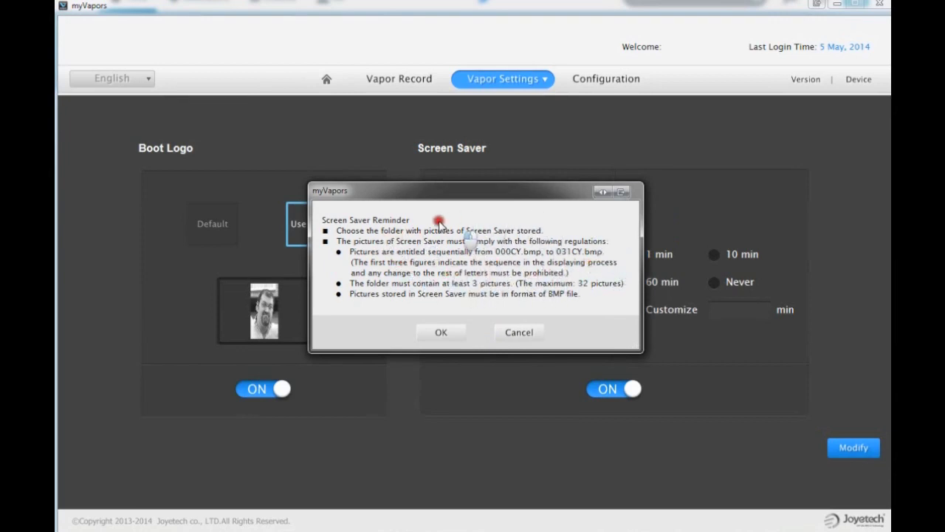
left_click(439, 333)
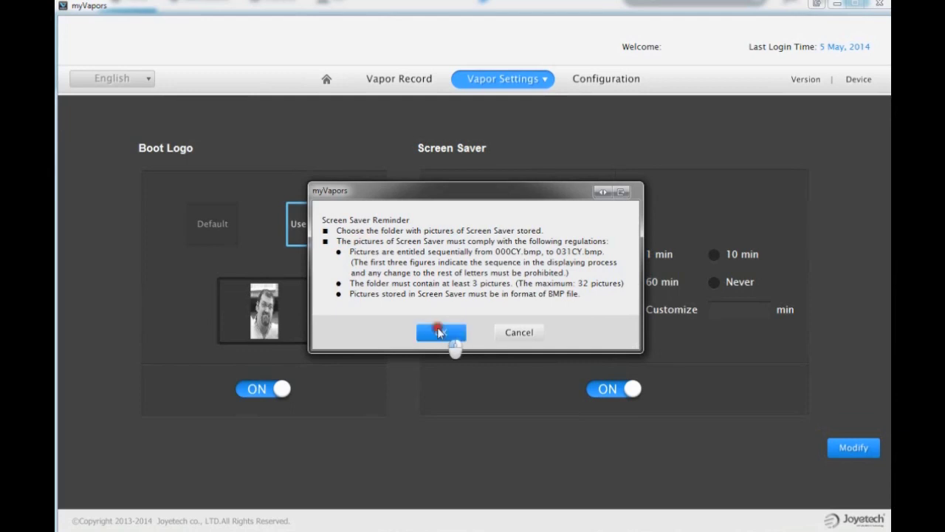
left_click(473, 252)
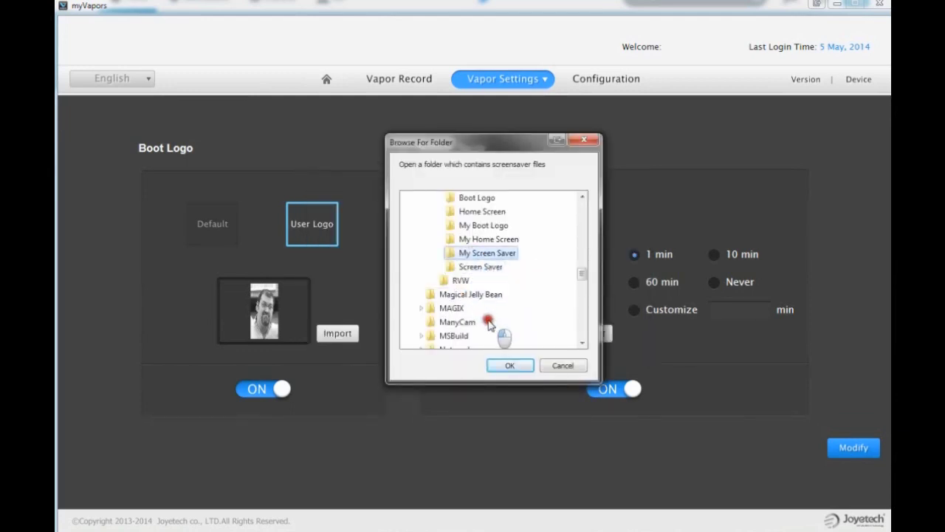
left_click(508, 364)
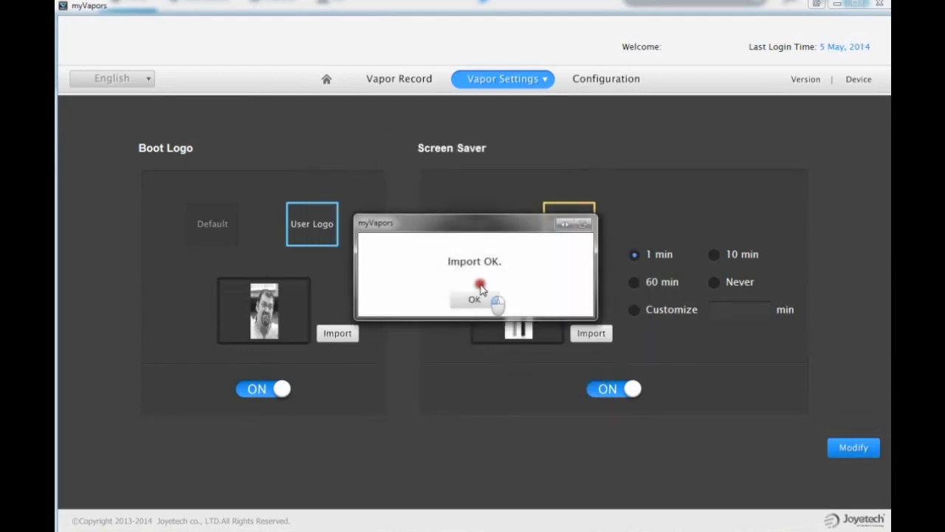
left_click(476, 298)
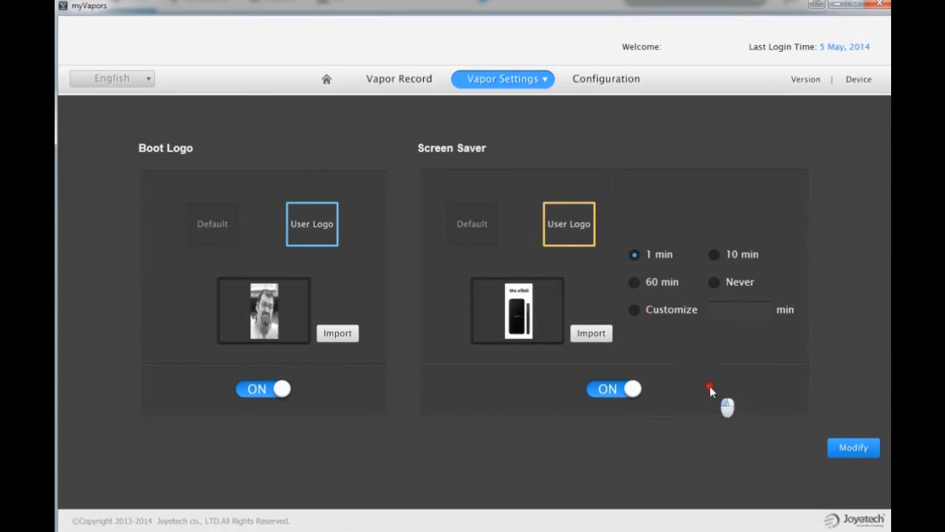
left_click(861, 448)
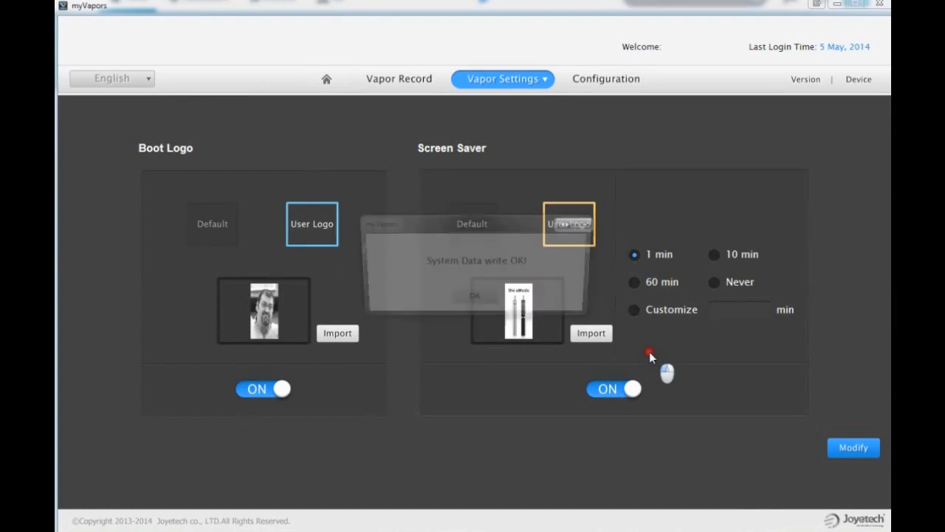
left_click(467, 302)
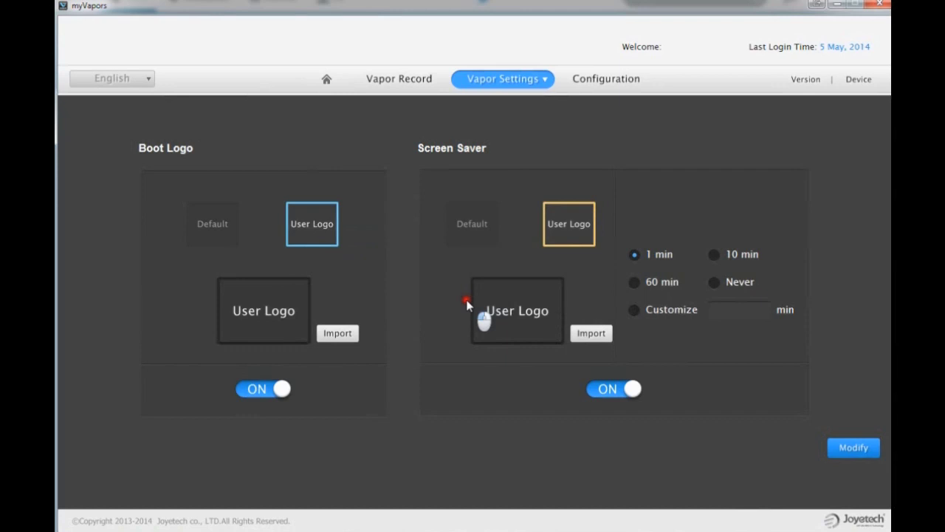
Open the device's password settings and turn the password on.
left_click(549, 80)
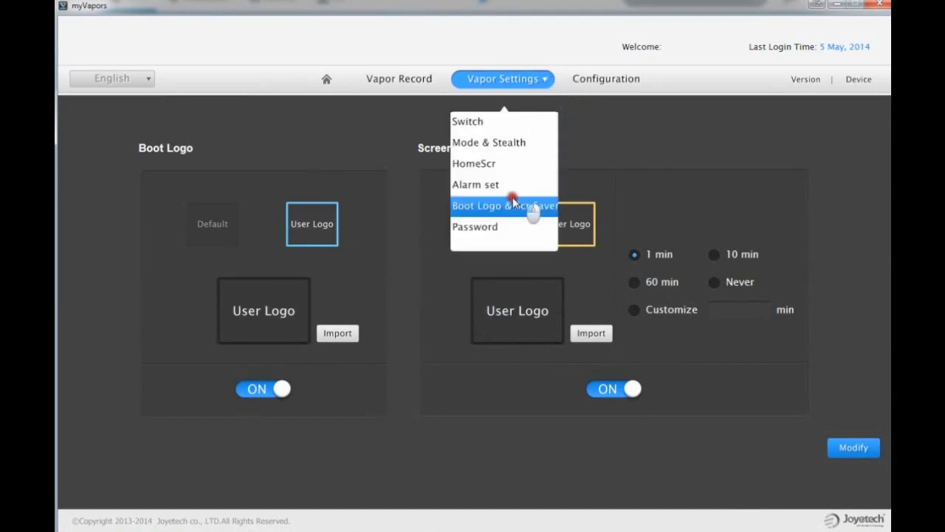
left_click(493, 228)
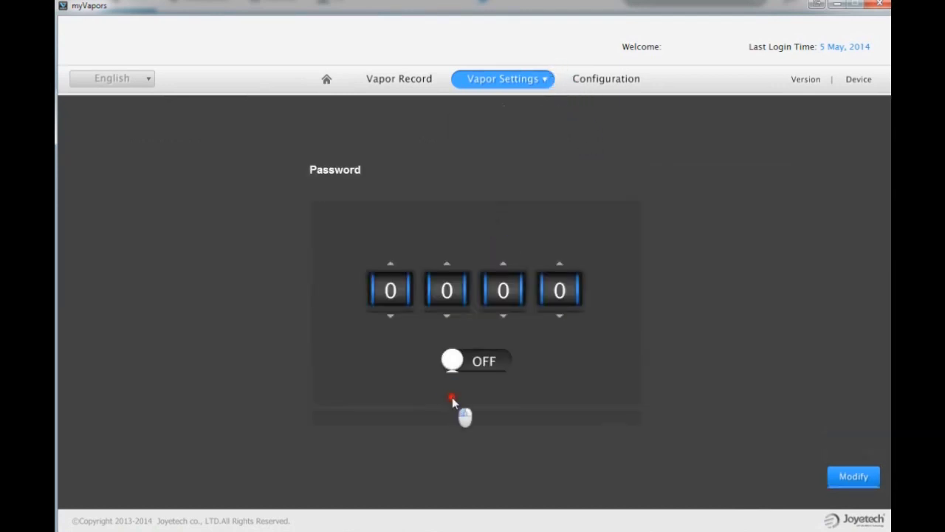
left_click(477, 369)
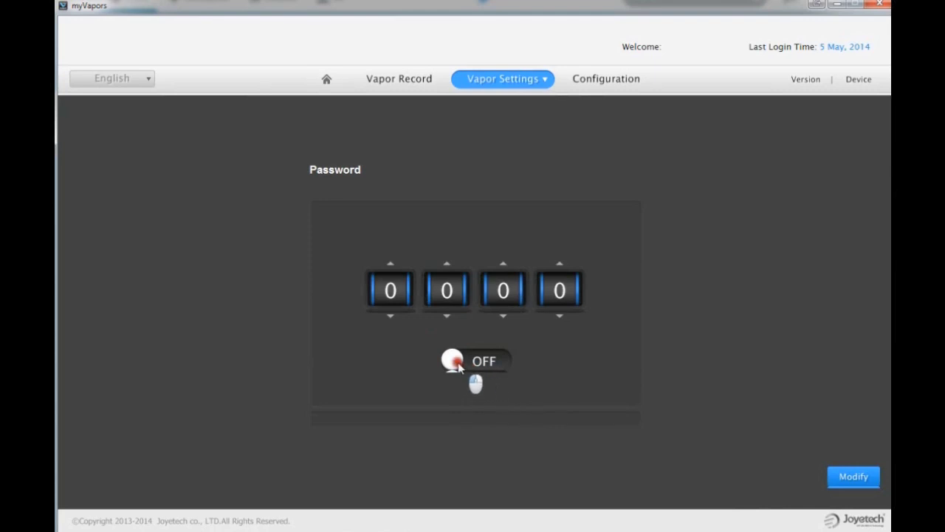
left_click(509, 361)
Enter the four-digit device password and save the password settings.
left_click(393, 264)
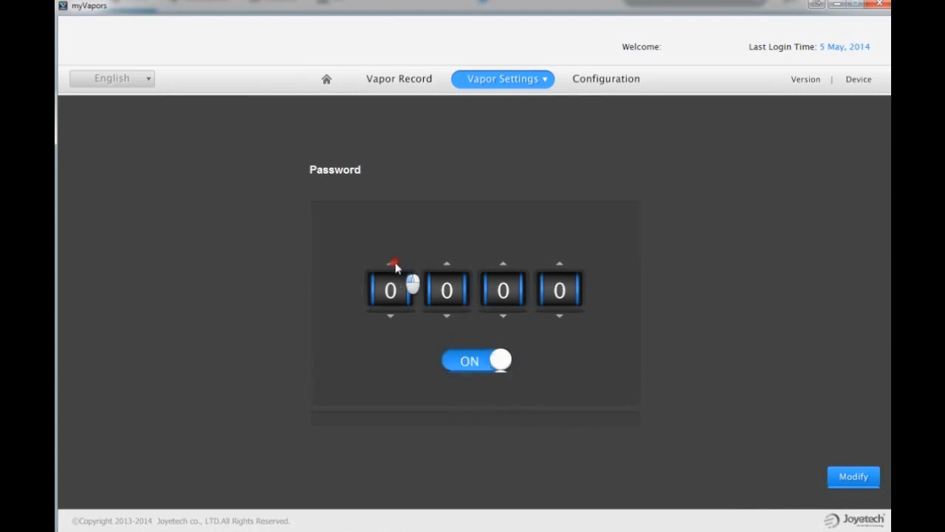
left_click(391, 264)
left_click(449, 263)
left_click(450, 264)
left_click(503, 264)
left_click(502, 265)
left_click(503, 264)
left_click(559, 264)
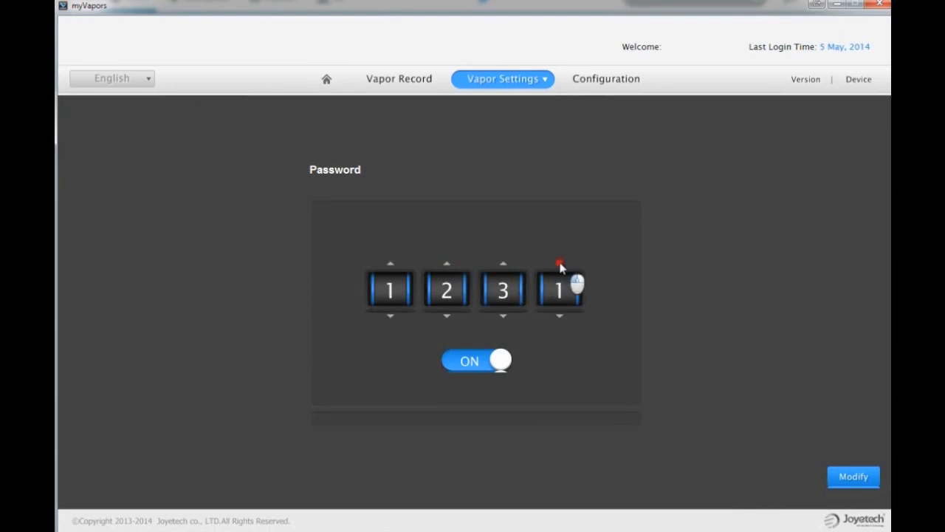
left_click(560, 264)
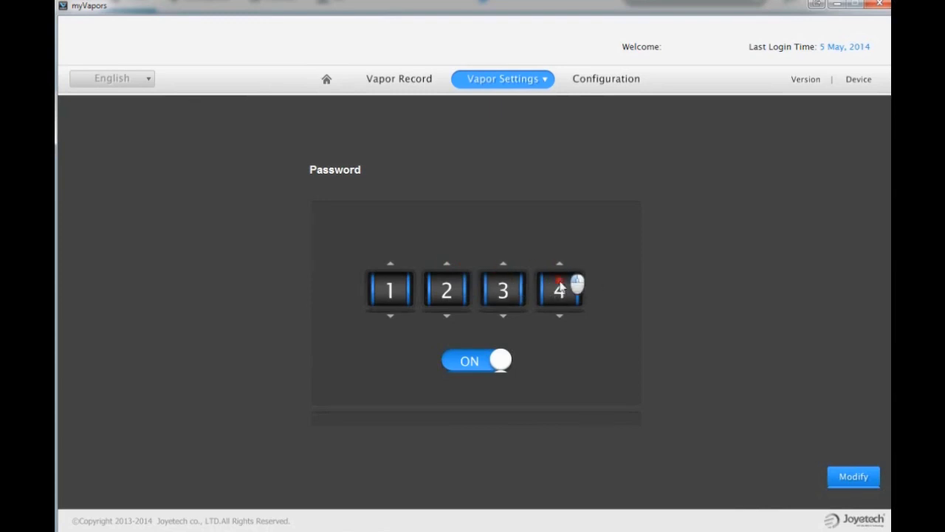
left_click(846, 463)
left_click(461, 300)
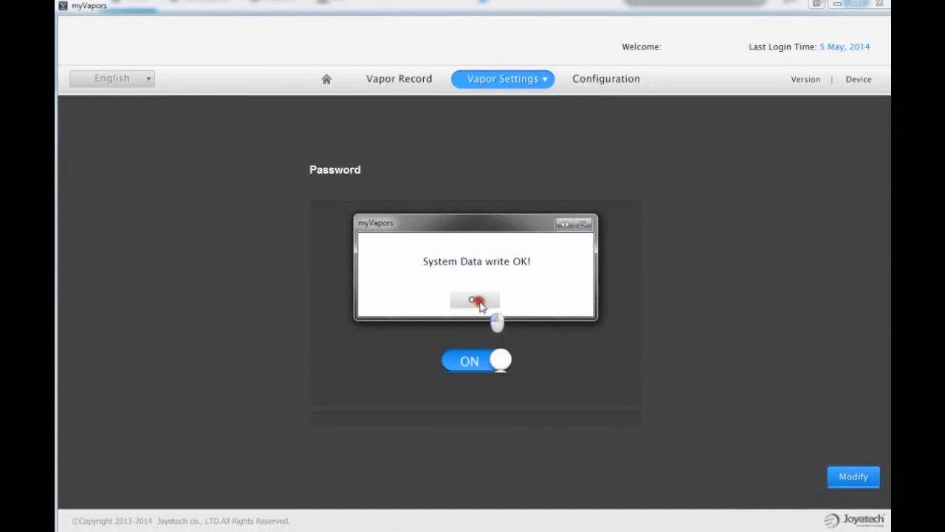
Revisit the Vapor Settings options, the Vapor Record page and the Configuration page, and return to the home page.
left_click(393, 306)
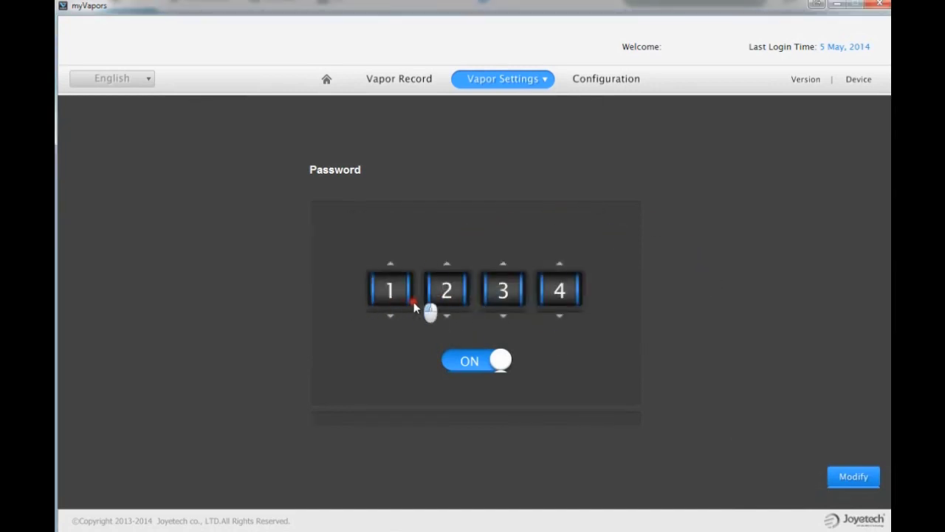
left_click(545, 80)
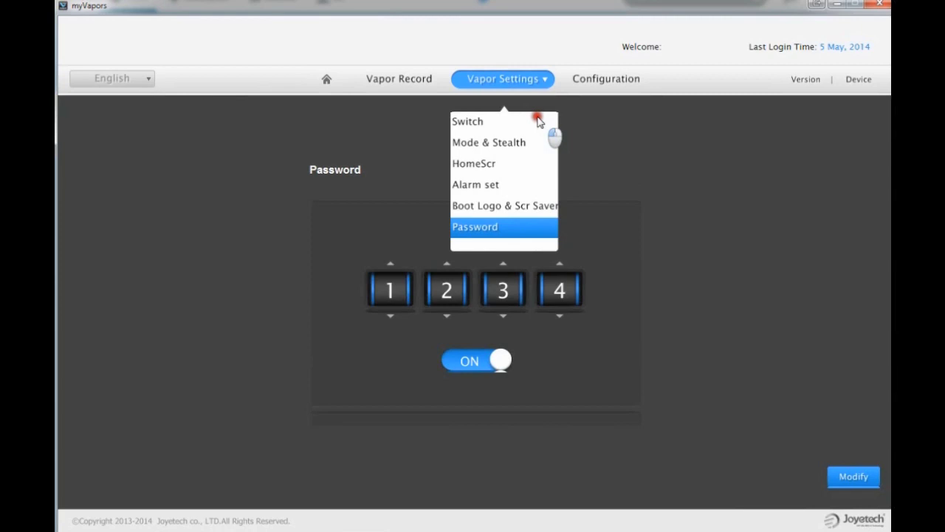
left_click(405, 80)
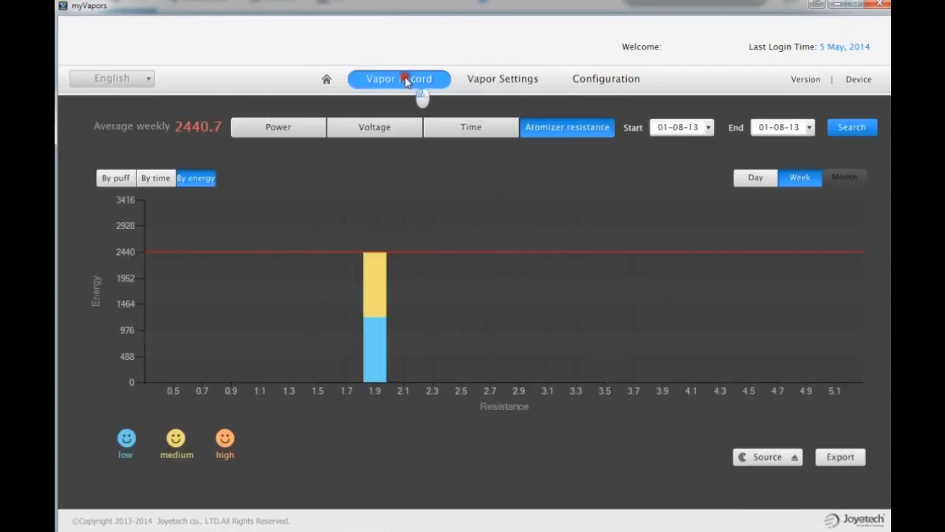
left_click(608, 80)
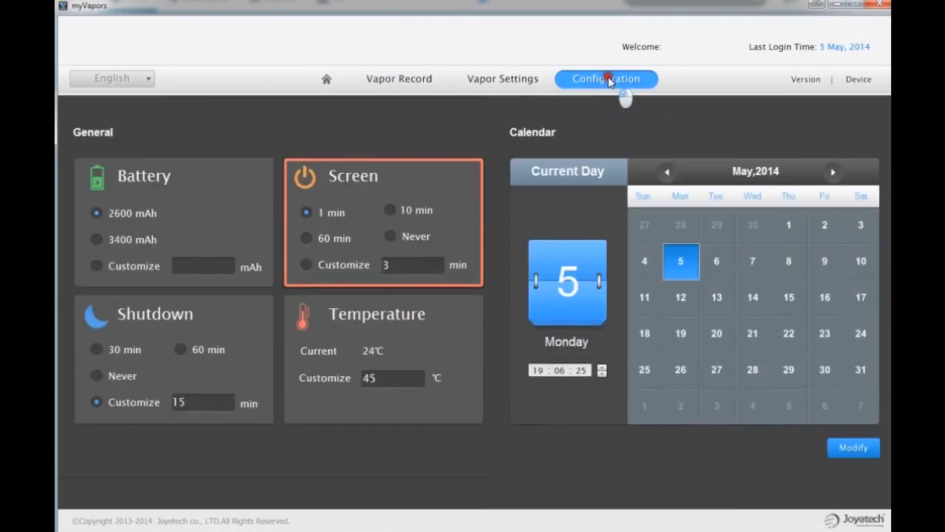
left_click(547, 382)
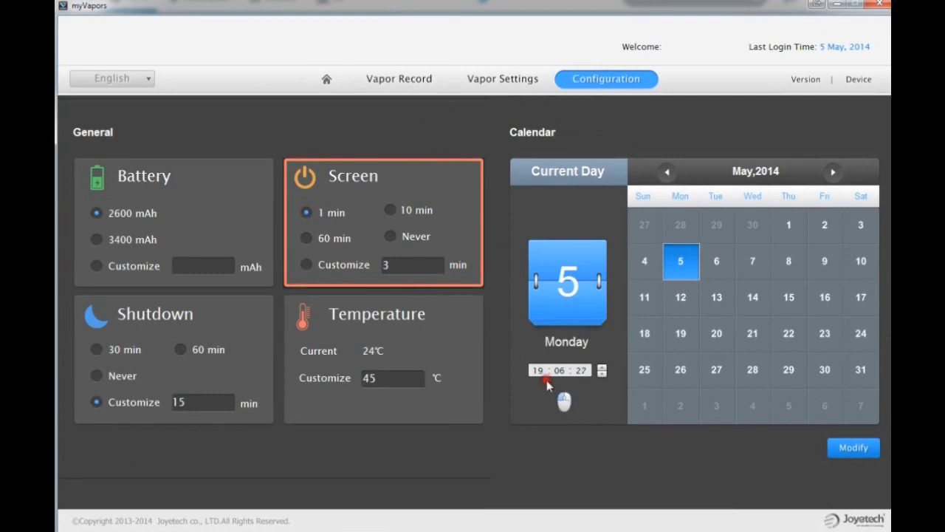
left_click(327, 78)
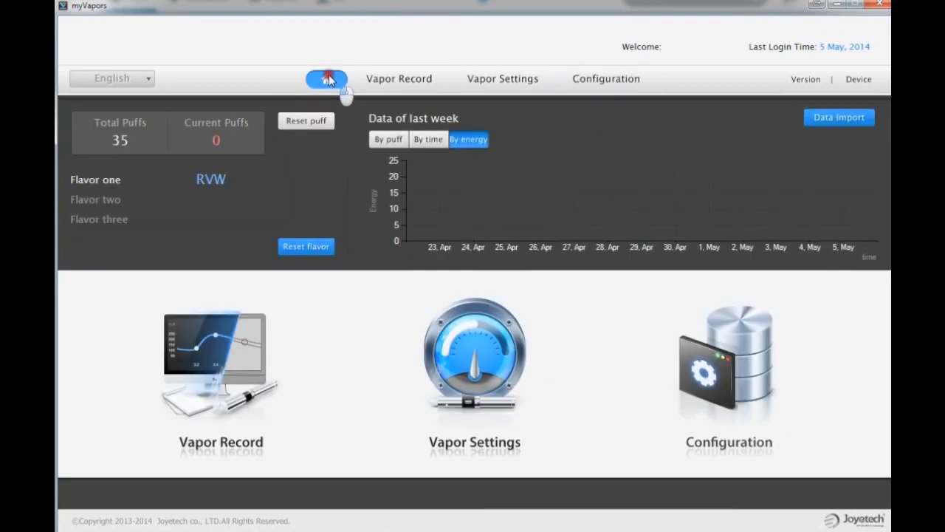